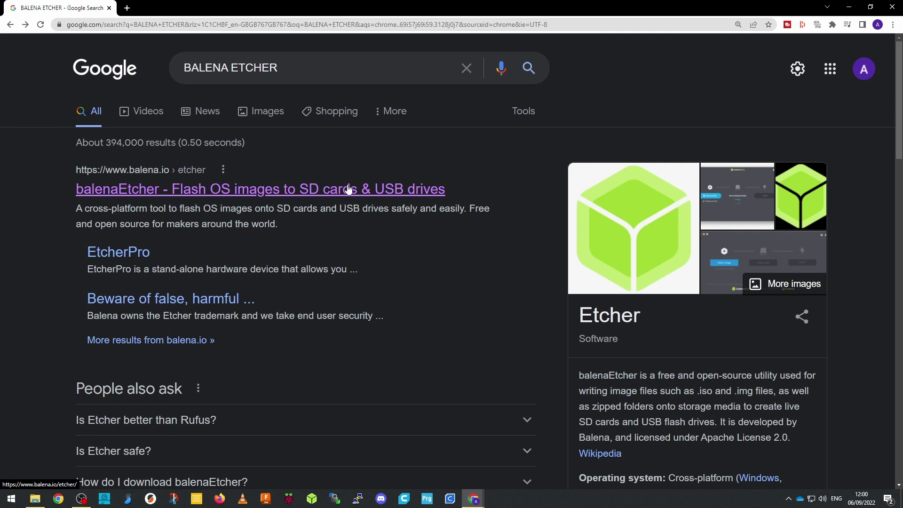
Get the balenaEtcher Windows installer, then the 64-bit PuTTY .msi from putty.org
click(348, 189)
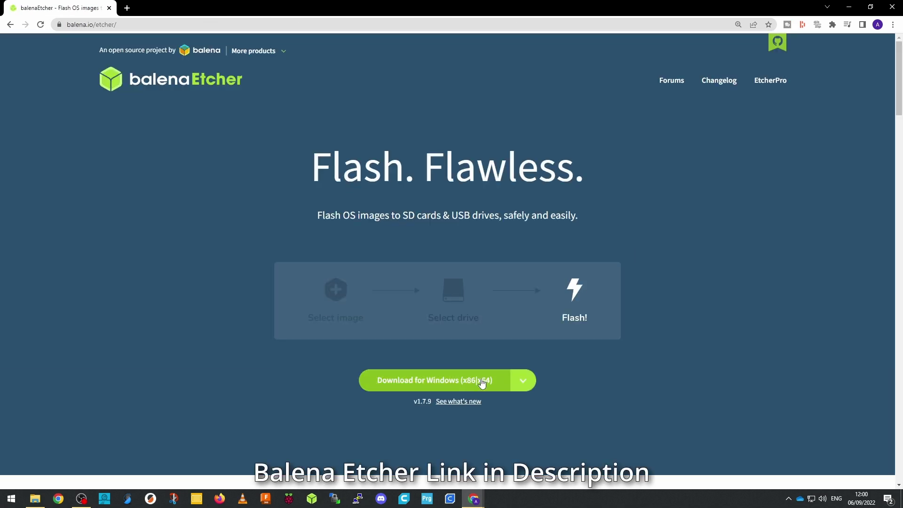
click(482, 380)
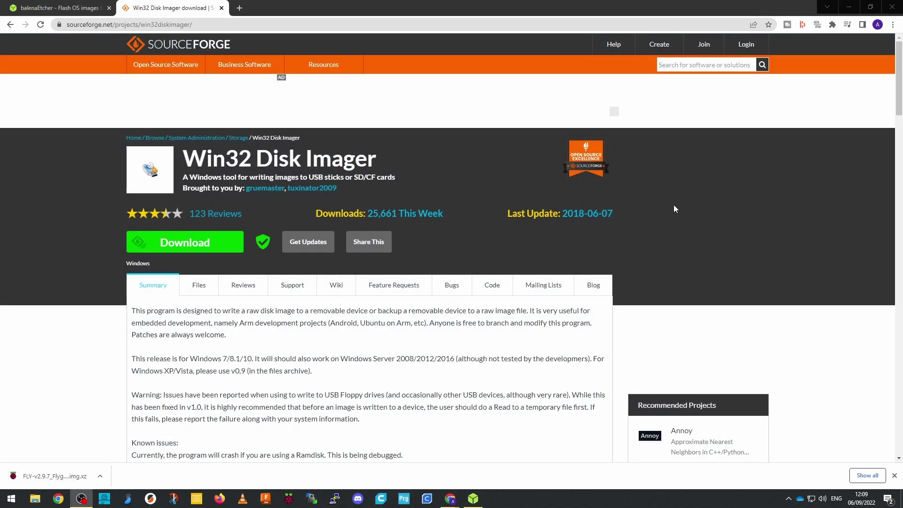
drag(898, 106, 898, 149)
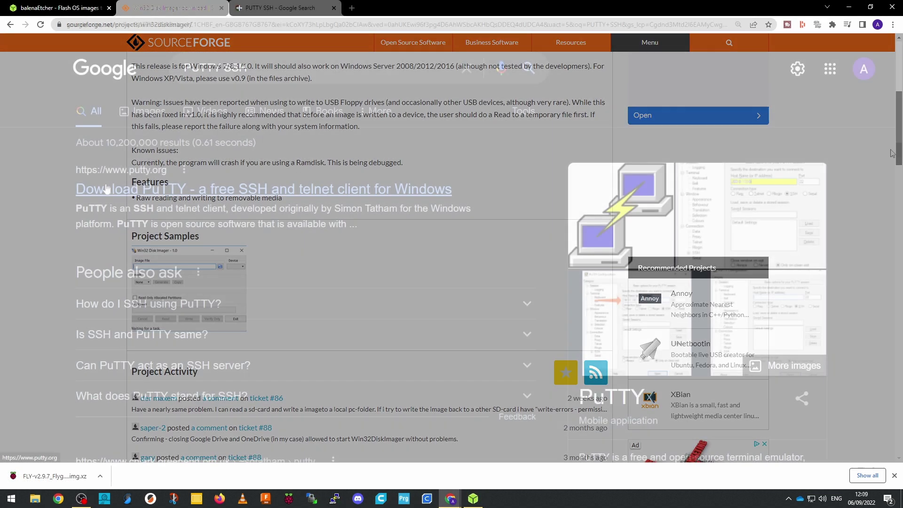
click(106, 185)
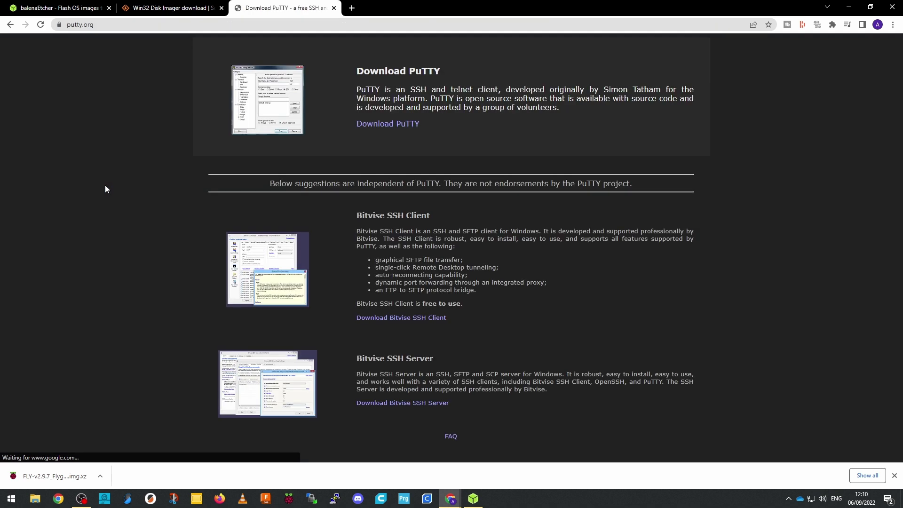
click(406, 124)
click(173, 235)
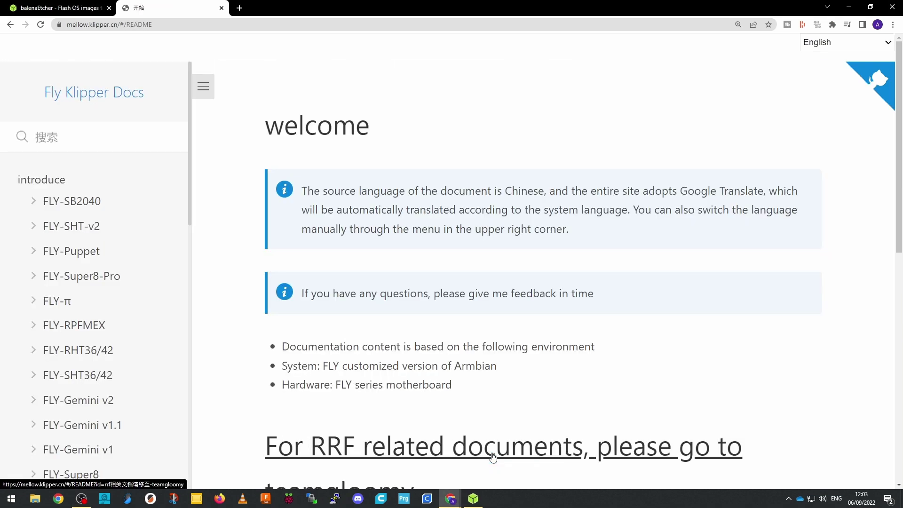
Go from Getting Started > System image to the FLYOS_v2.9.7 download page
scroll(144, 346, down, 8)
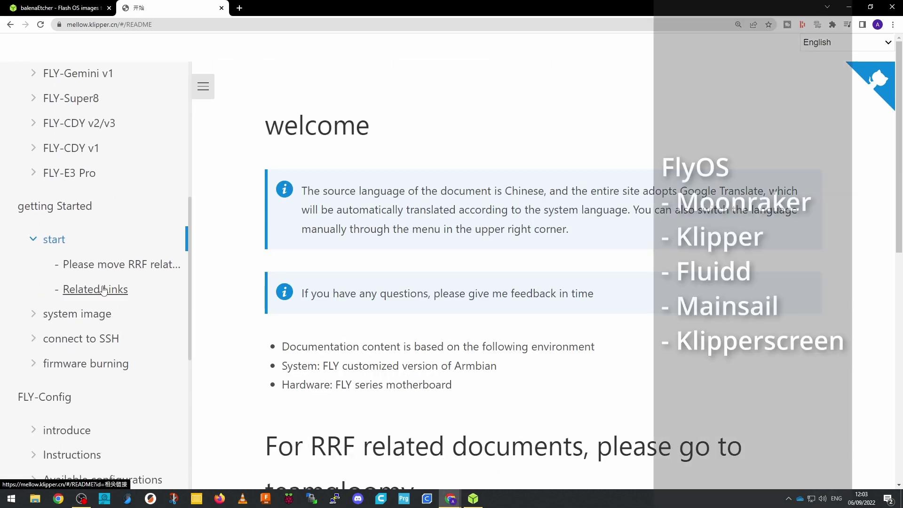
click(79, 315)
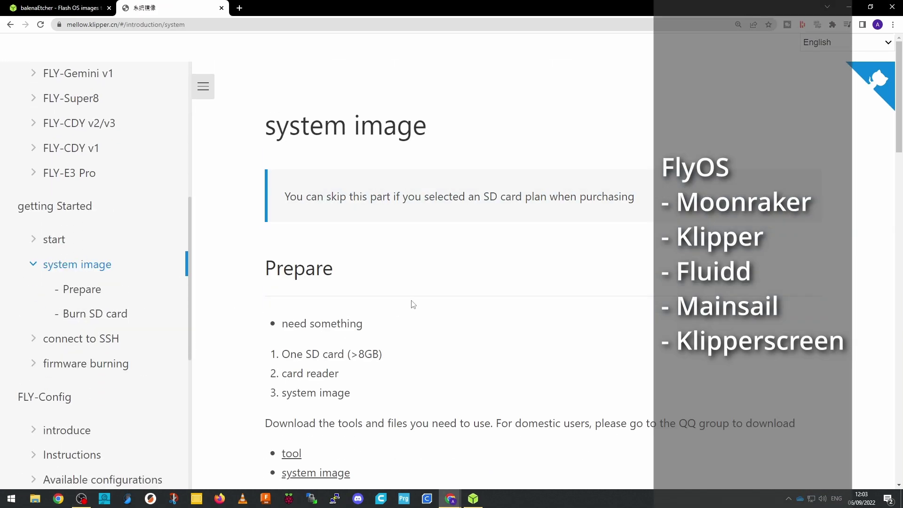
scroll(412, 306, down, 4)
click(315, 290)
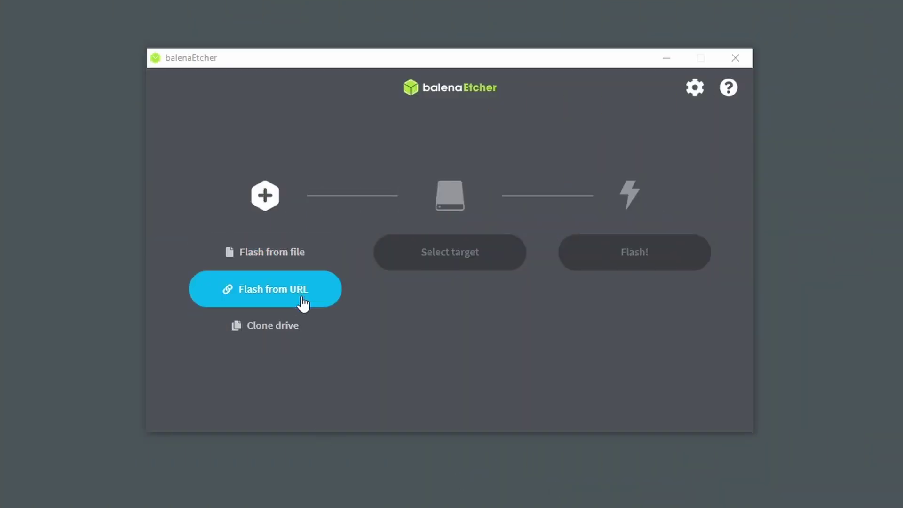
Flash the FLY-v2.9.7 Flygemini image file onto the 15.6 GB Generic USB SD card
click(298, 258)
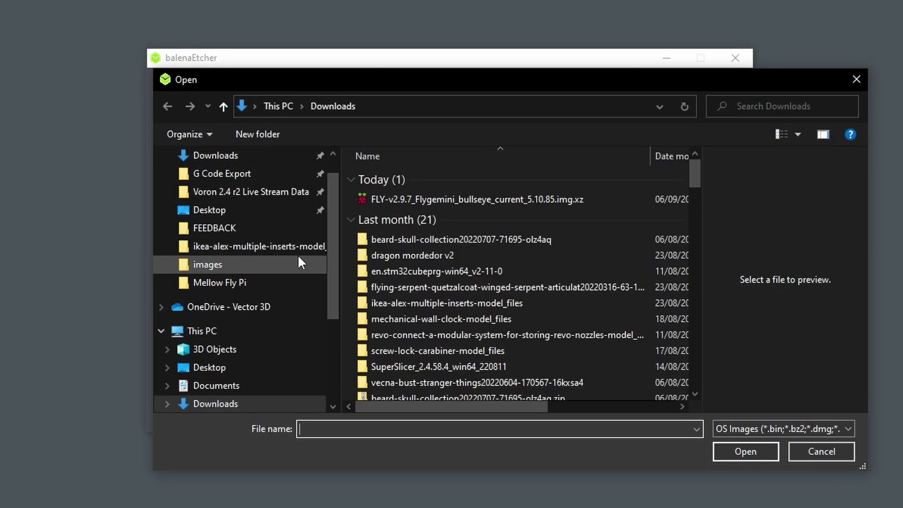
click(391, 198)
click(719, 451)
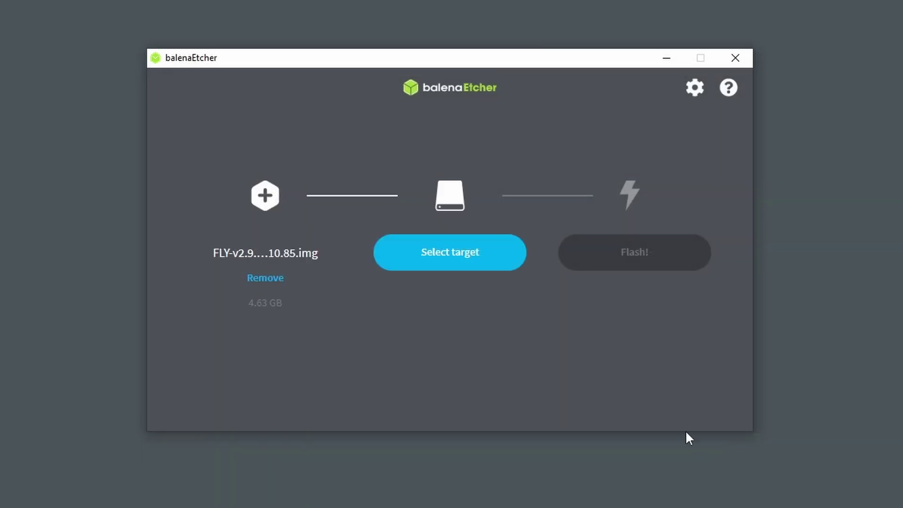
click(445, 258)
click(206, 215)
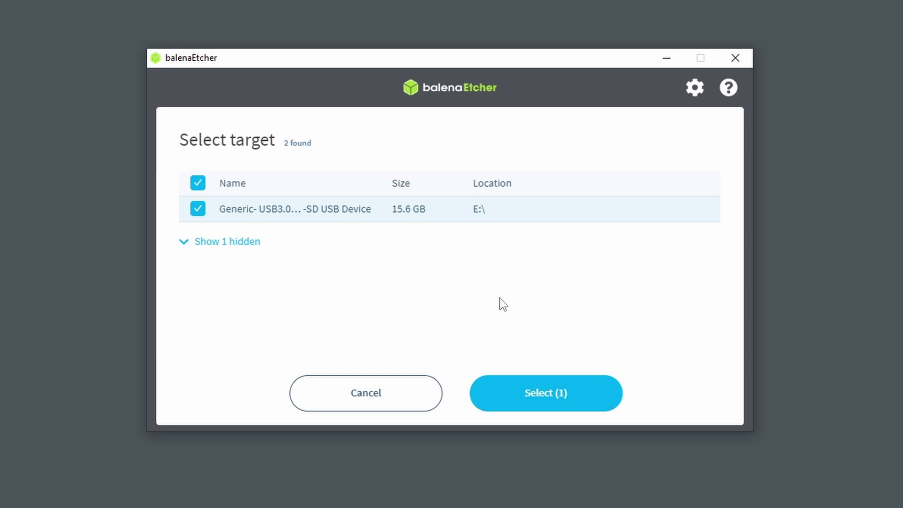
click(502, 397)
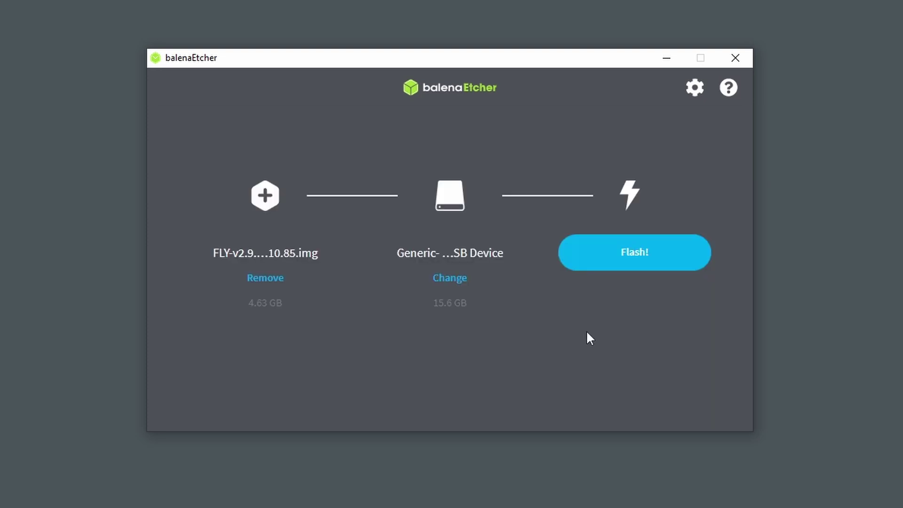
click(590, 261)
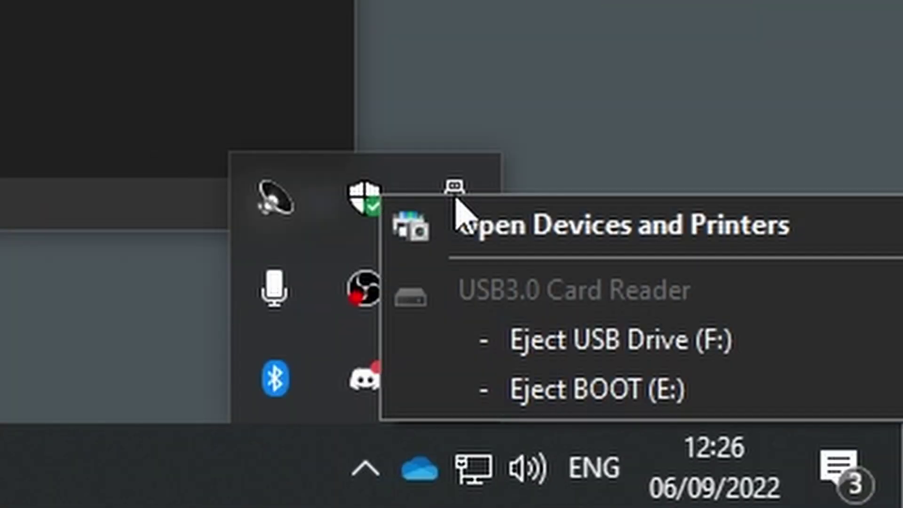
Eject and reinsert the BOOT (E:) card, declining every prompt to format drive F:
click(614, 396)
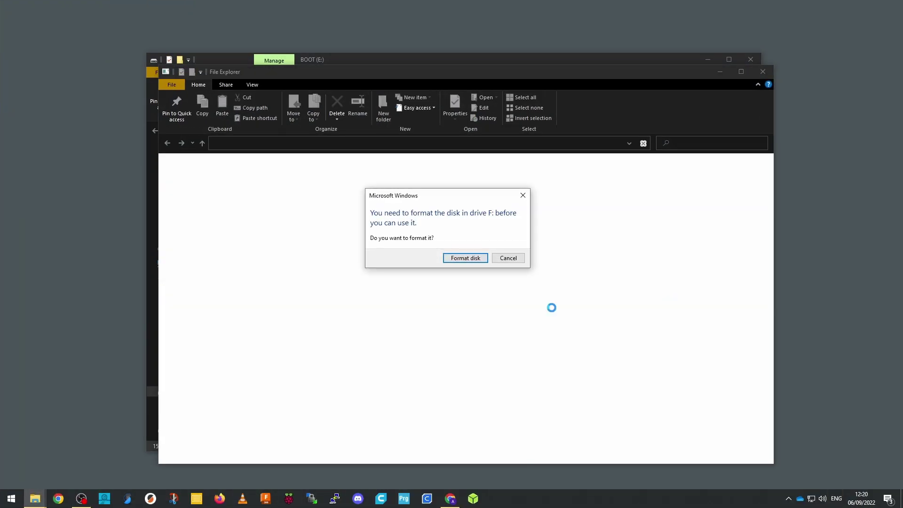
click(508, 259)
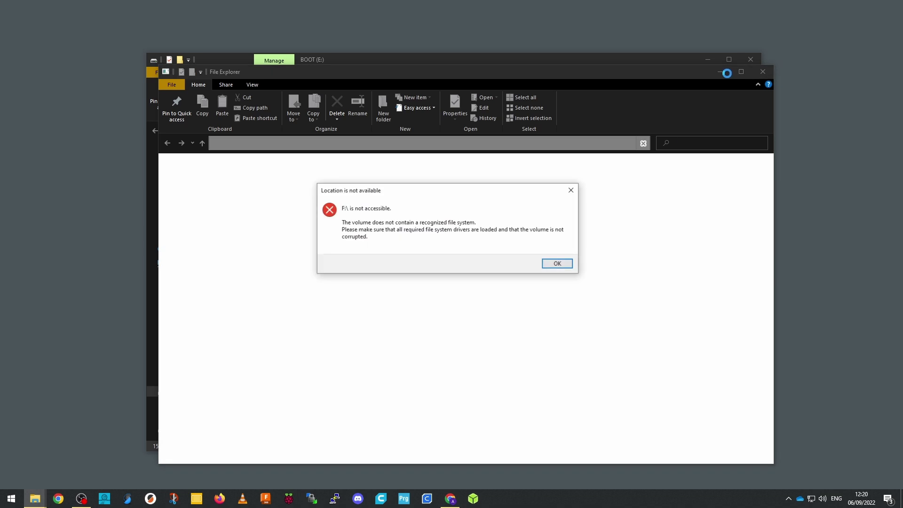
click(558, 264)
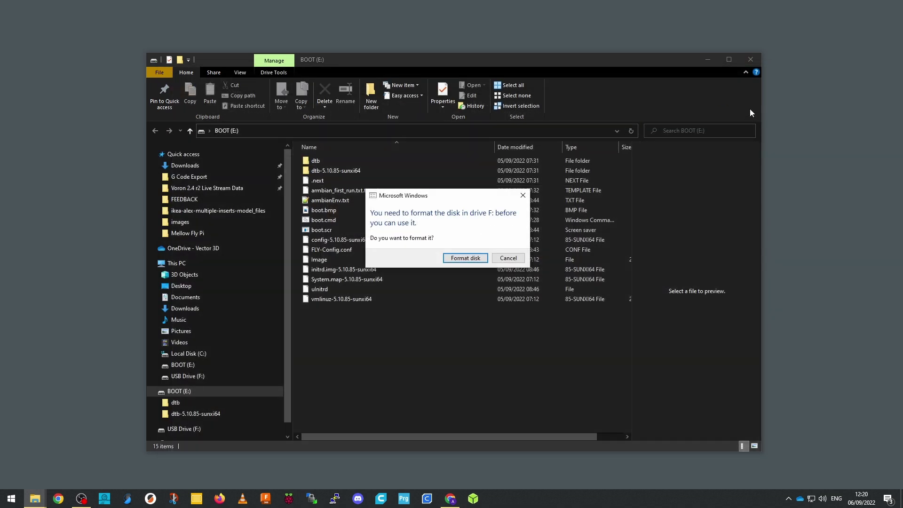
click(508, 259)
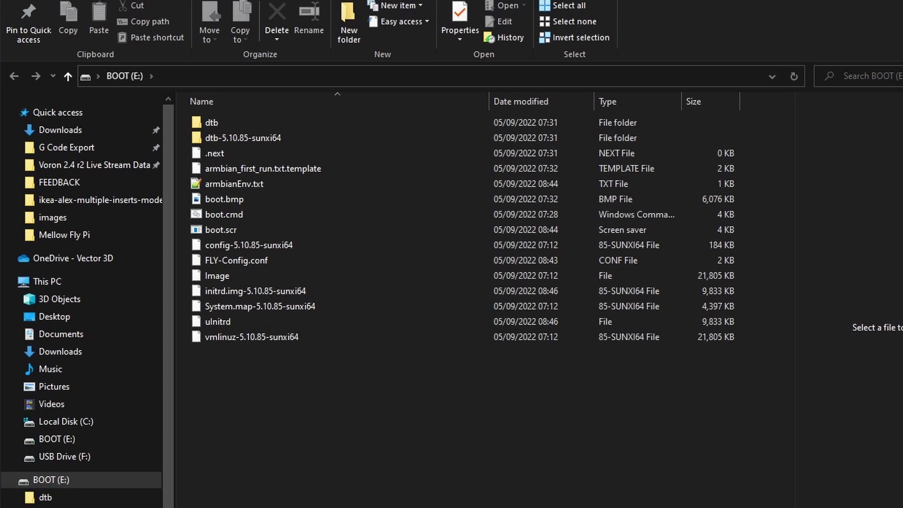
Open FLY-Config.conf from the BOOT card with Notepad++ via Open with > More apps
click(278, 298)
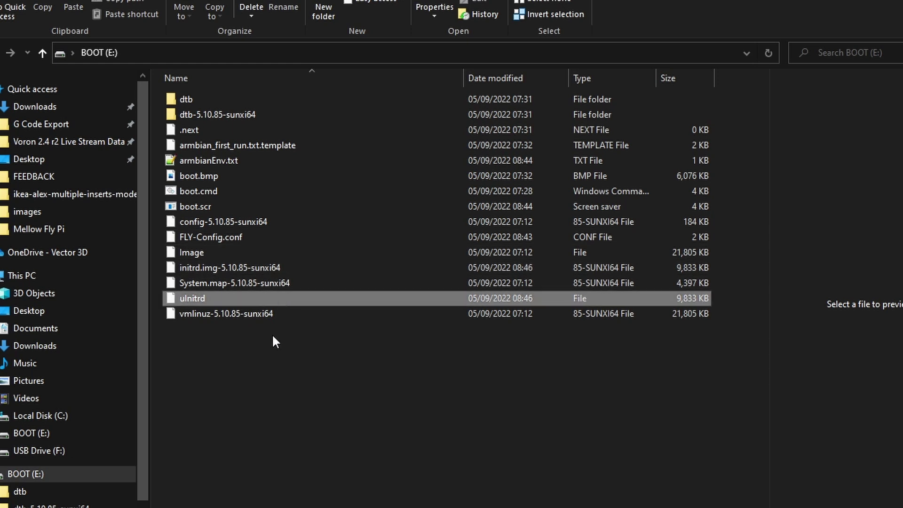
click(271, 335)
click(212, 237)
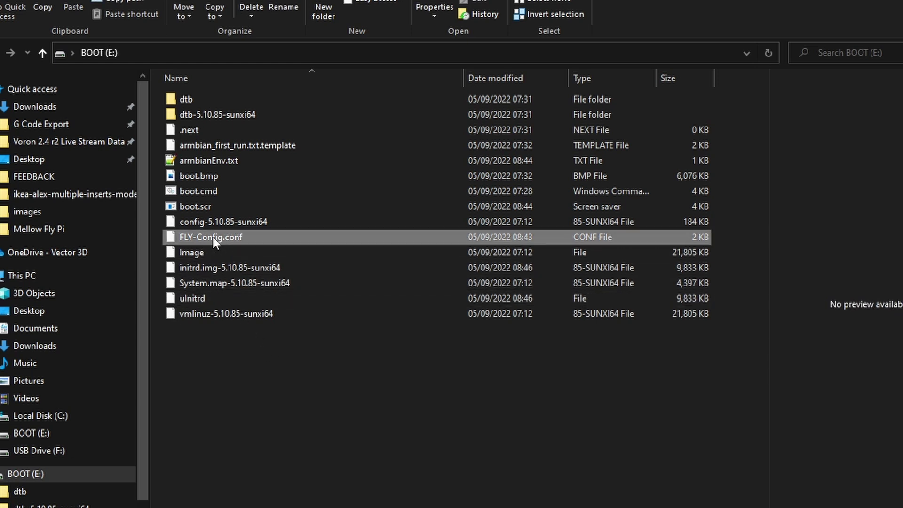
right_click(213, 237)
click(225, 241)
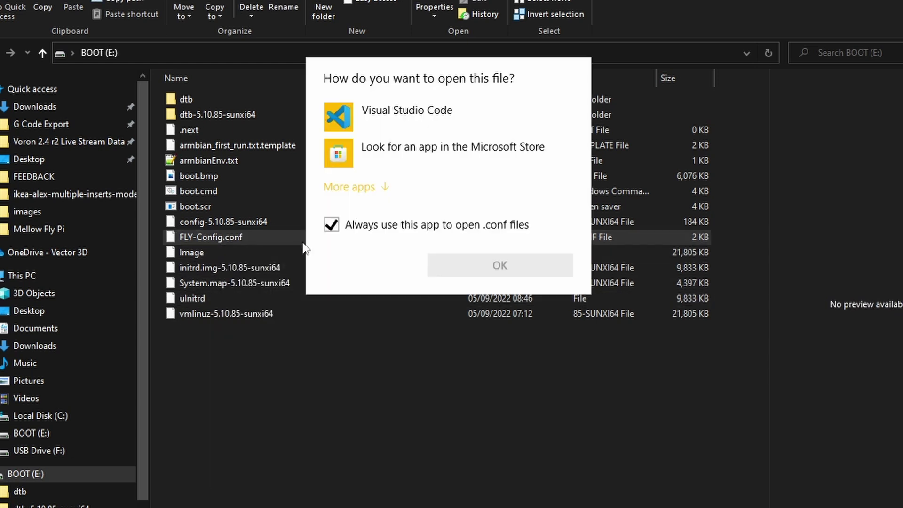
click(371, 190)
scroll(461, 258, down, 4)
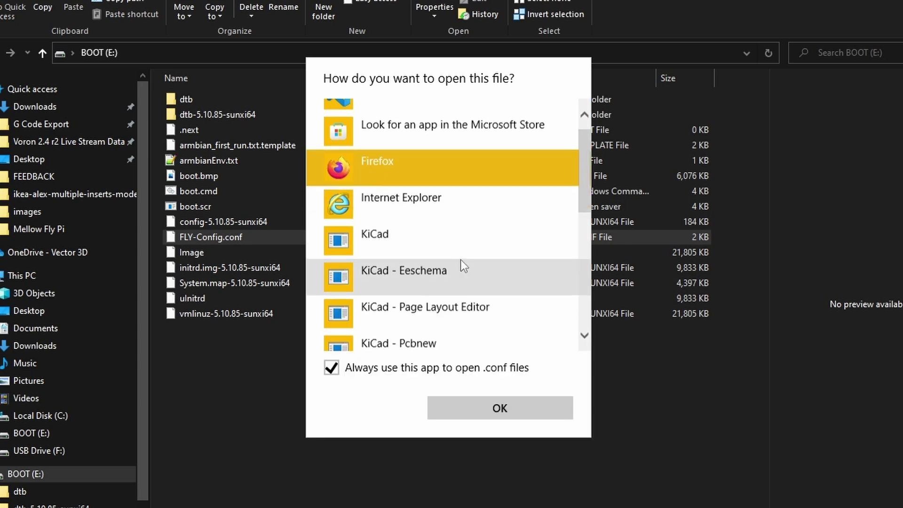
click(461, 257)
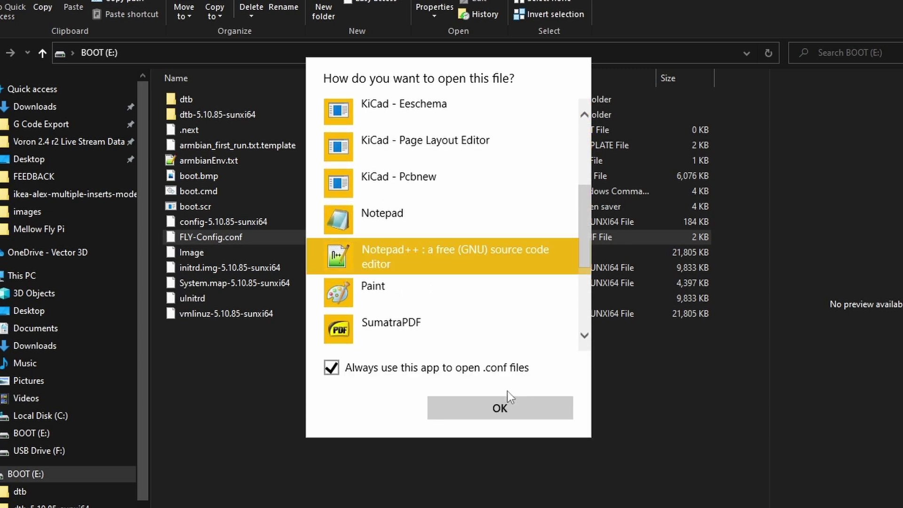
click(503, 404)
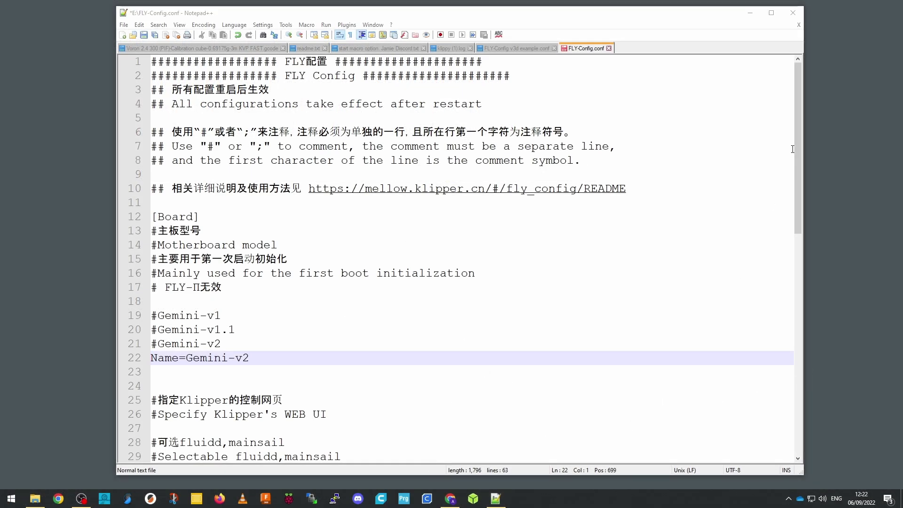
Change the board name from Gemini-v2 to Fly-Pi-v1, removing the stray comment text
drag(797, 143, 793, 208)
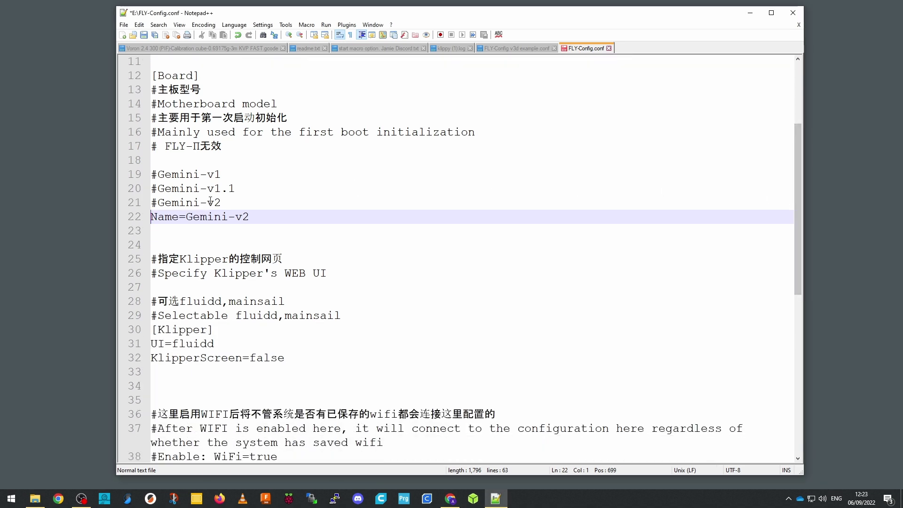
drag(253, 216, 199, 217)
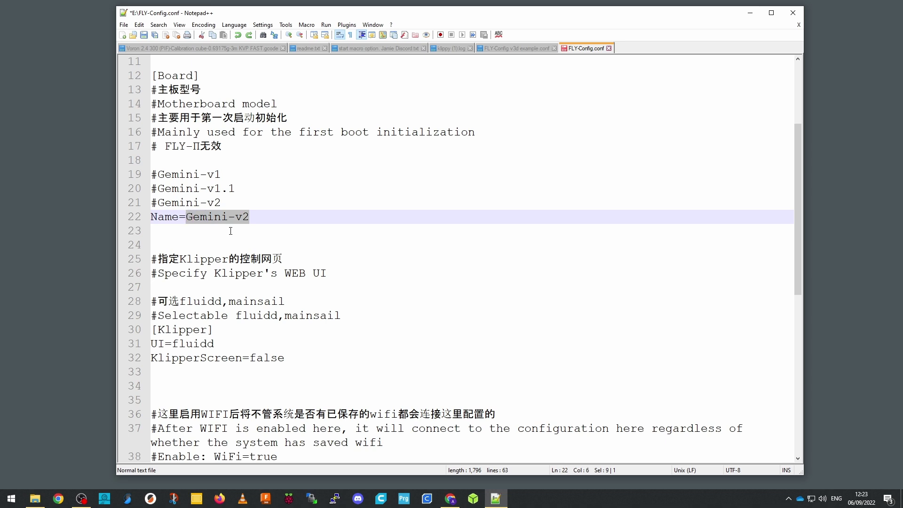
text(Fly-)
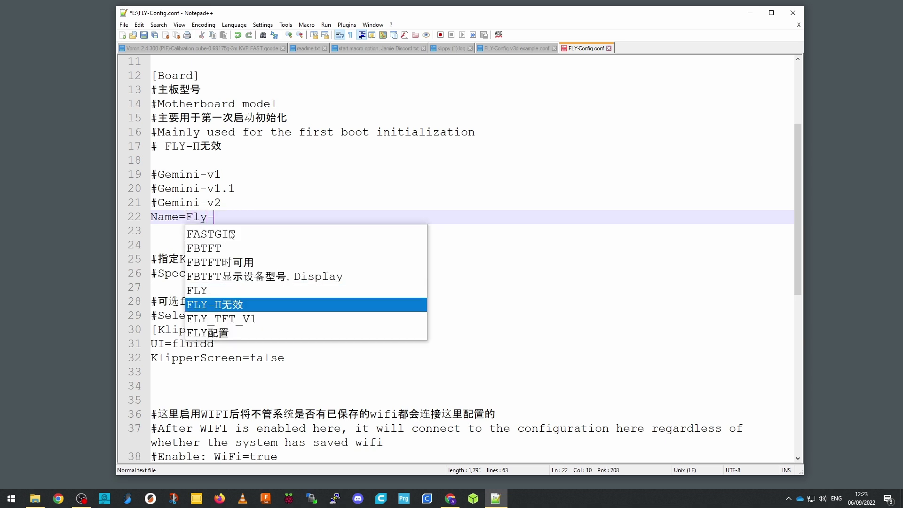
text(Pi-v1)
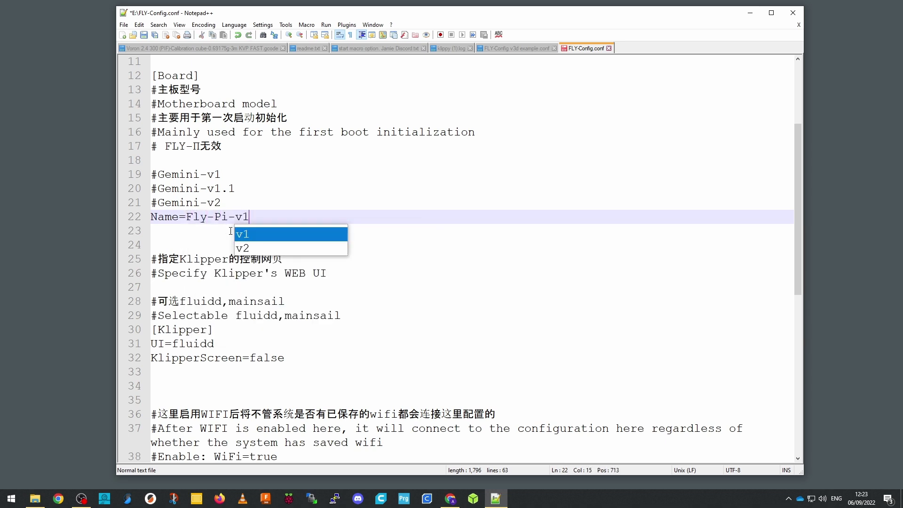
click(348, 162)
click(310, 215)
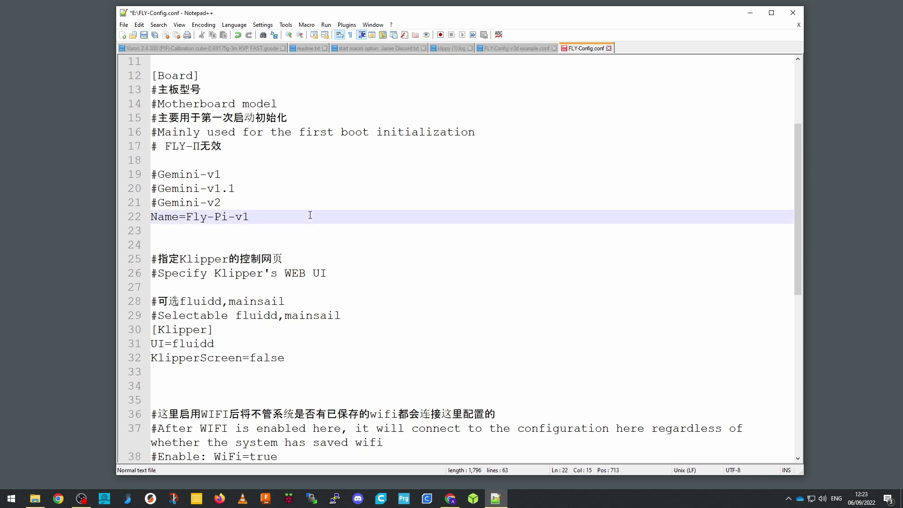
text(- this do)
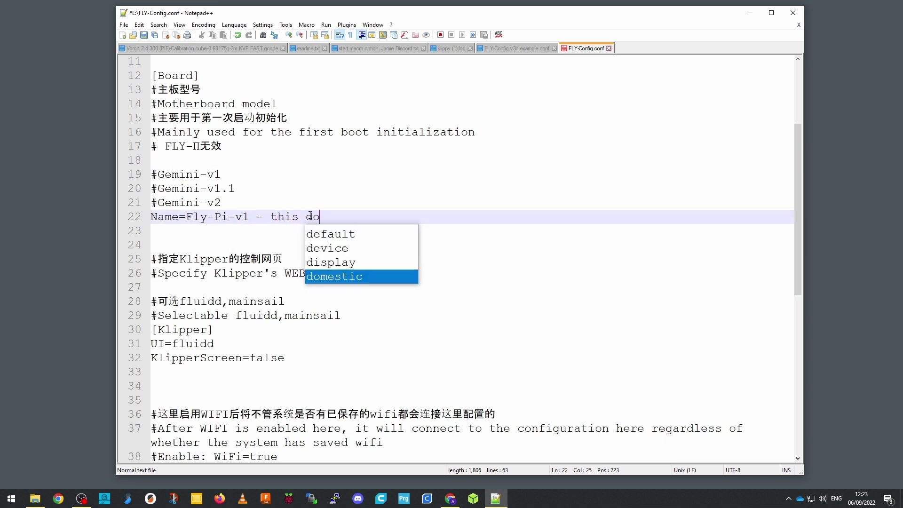
text(esn't actually matter ....)
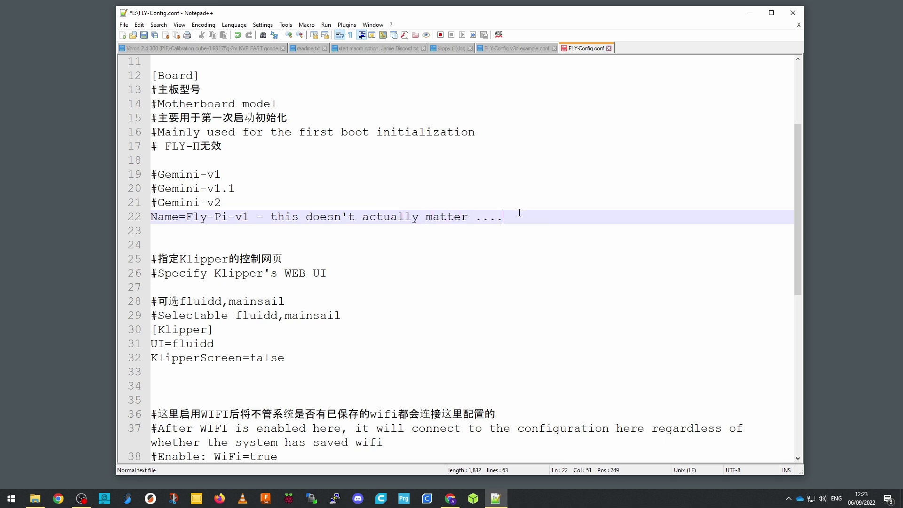
drag(519, 212, 249, 216)
key(BackSpace)
Replace UI=fluidd with UI=mainsail in the [Klipper] section
click(828, 154)
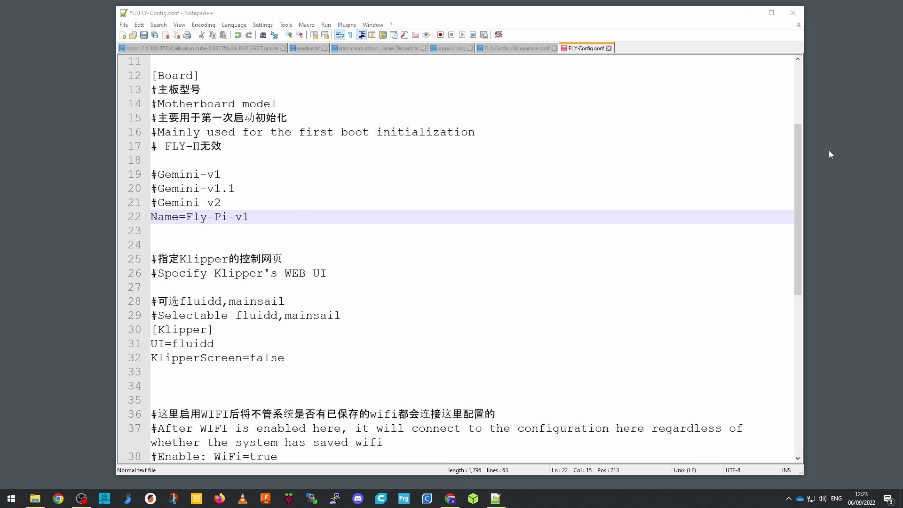
drag(802, 151, 805, 220)
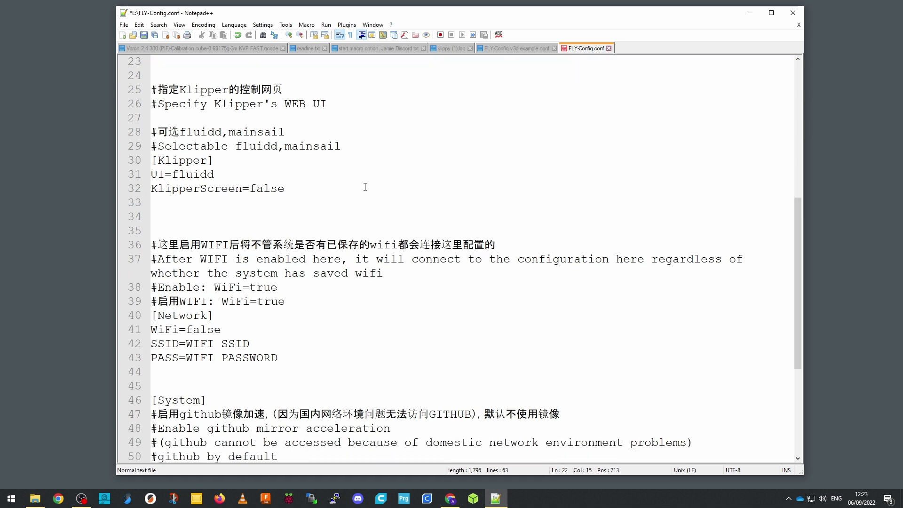
double_click(205, 174)
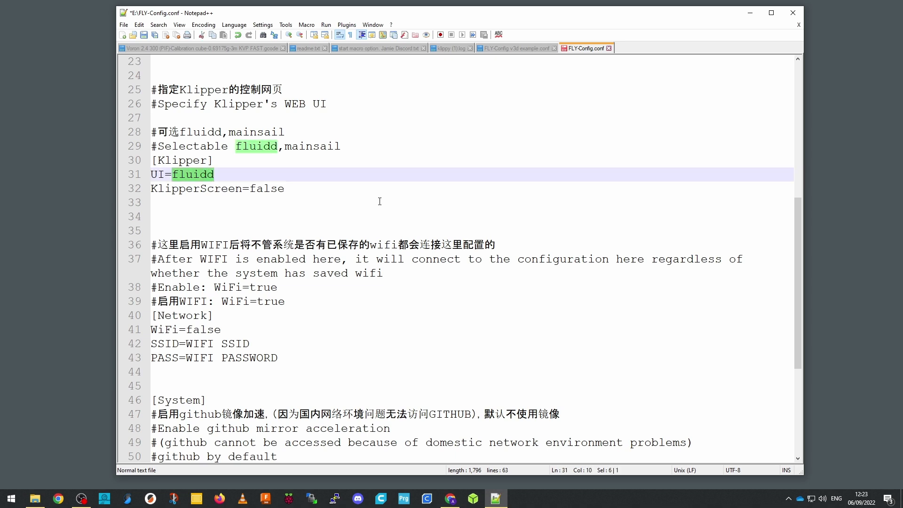
text(mainsail)
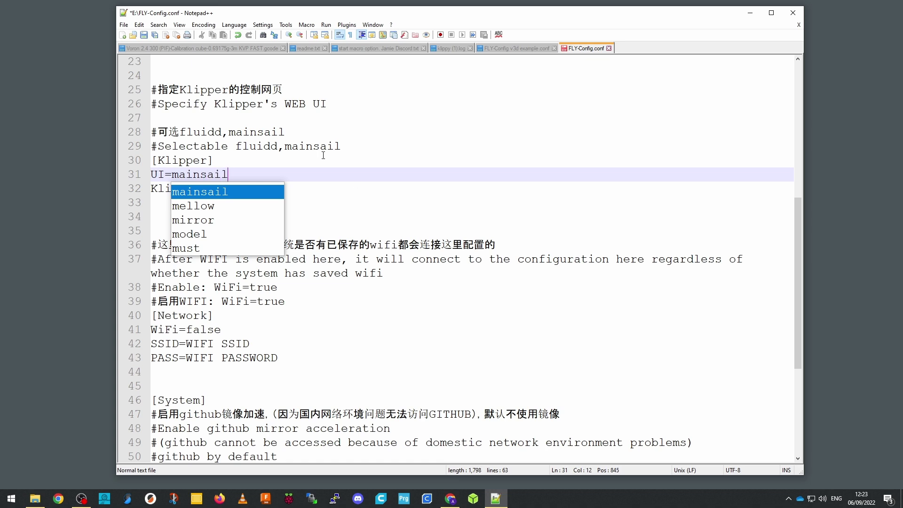
click(323, 156)
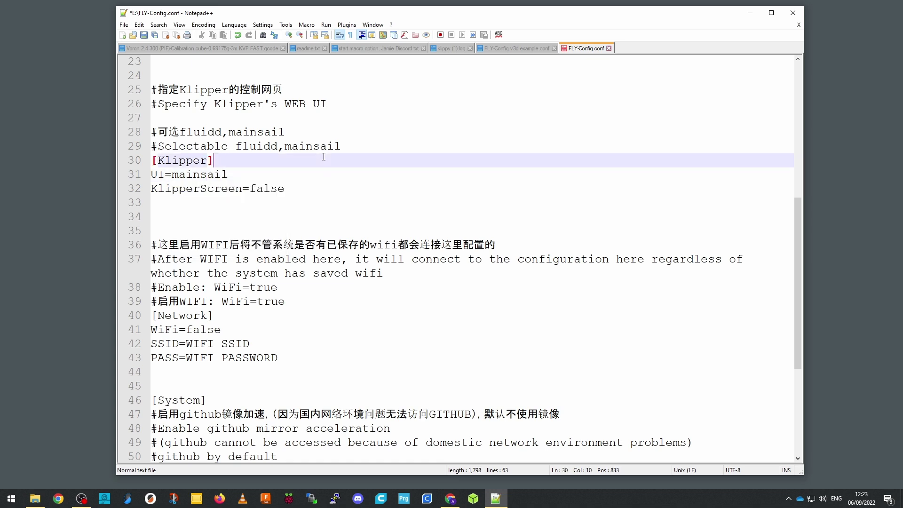
click(324, 187)
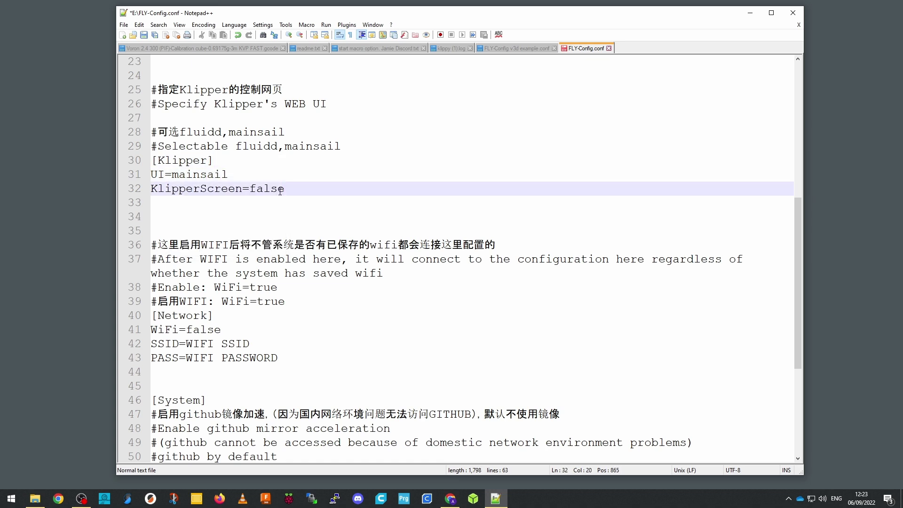
scroll(305, 192, down, 4)
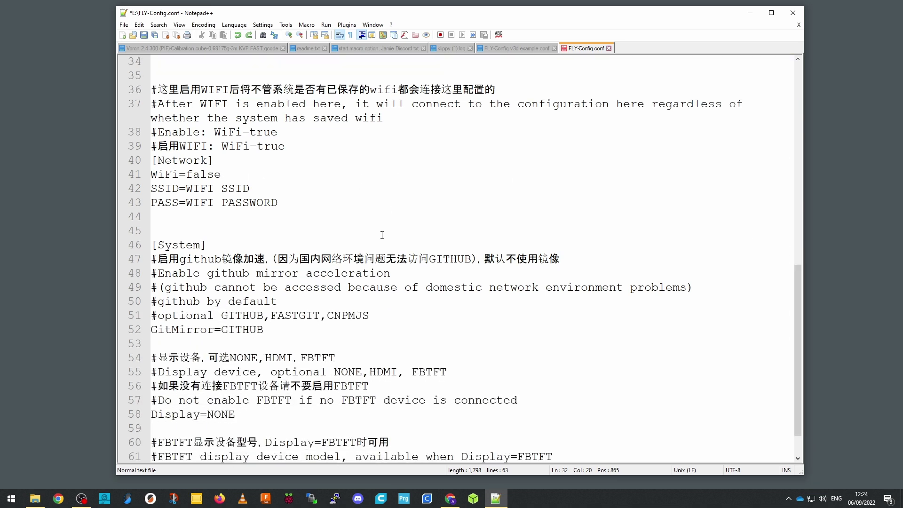
Change WiFi=false to WiFi=true in the [Network] section
key(F3)
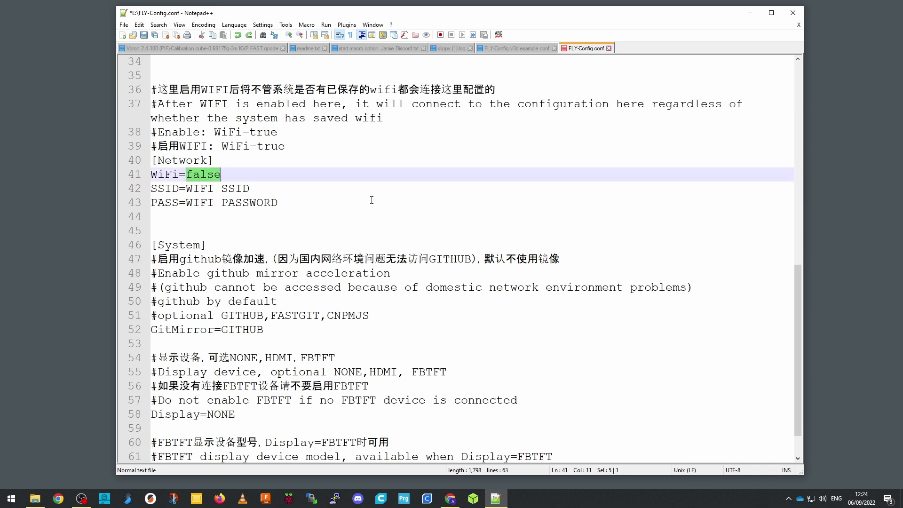
text(true to enab)
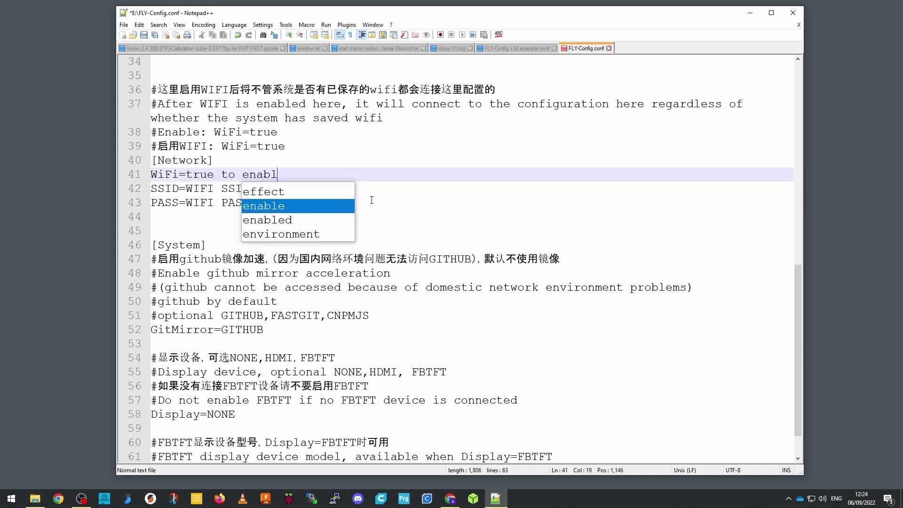
key(BackSpace)
key(BackSpace)
key(BackSpace)
key(BackSpace)
key(BackSpace)
key(BackSpace)
key(BackSpace)
key(BackSpace)
key(BackSpace)
Replace the WIFI SSID and WIFI PASSWORD placeholders with the network name and Wi-Fi password
click(290, 191)
key(ctrl+shift+Left)
key(ctrl+shift+Left)
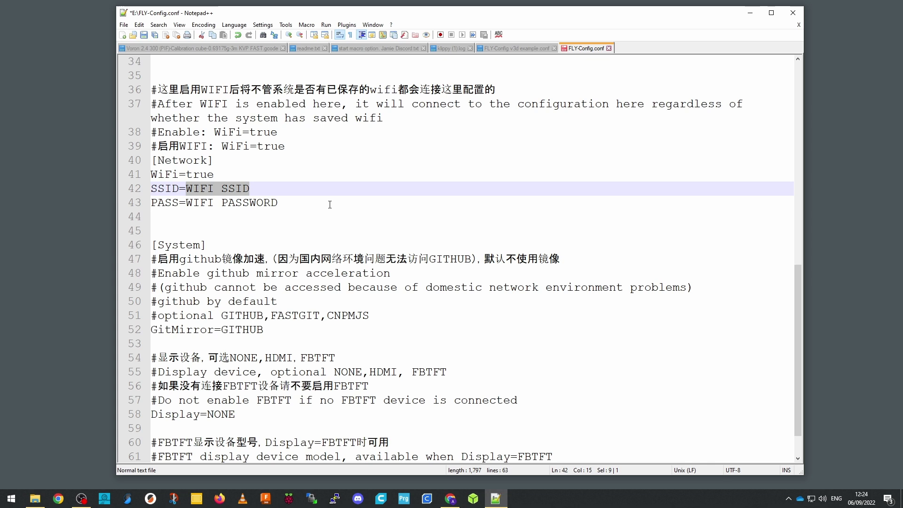
text(MySSID o)
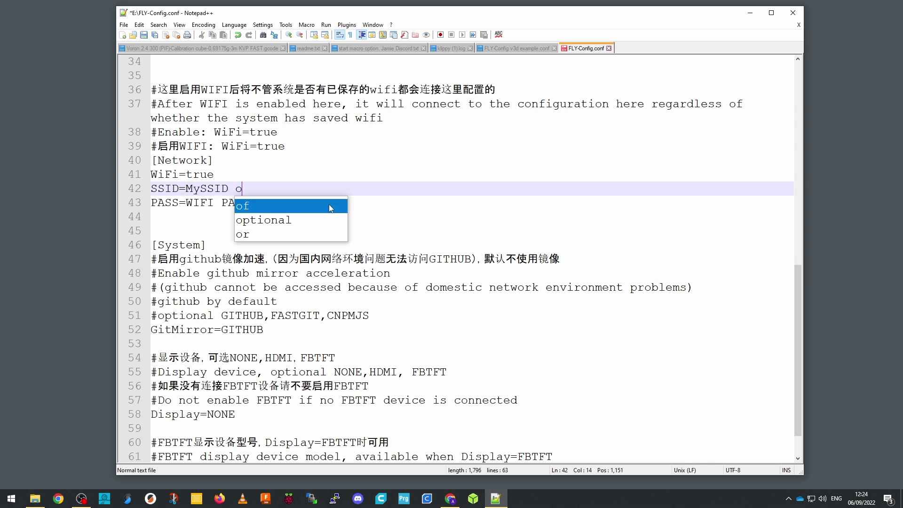
key(BackSpace)
key(BackSpace)
key(BackSpace)
key(BackSpace)
key(BackSpace)
key(BackSpace)
key(BackSpace)
key(BackSpace)
text(WIFI SSID)
drag(264, 190, 187, 188)
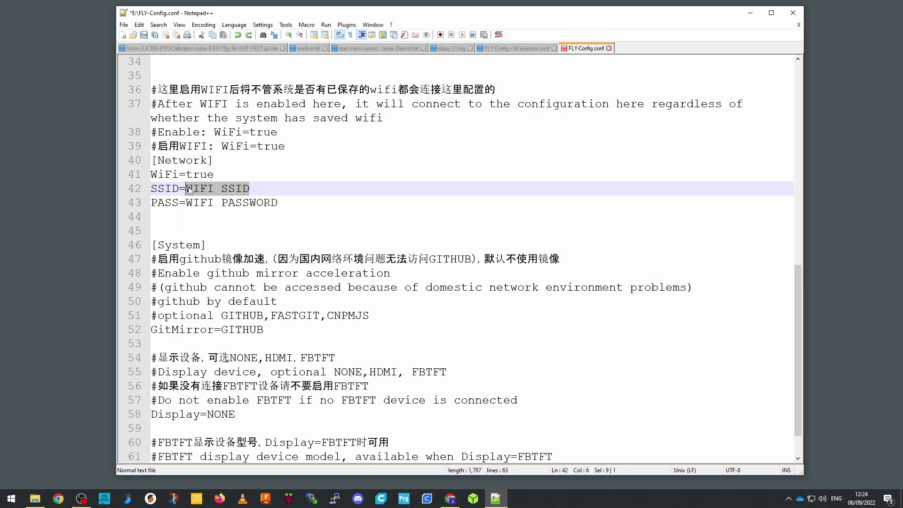
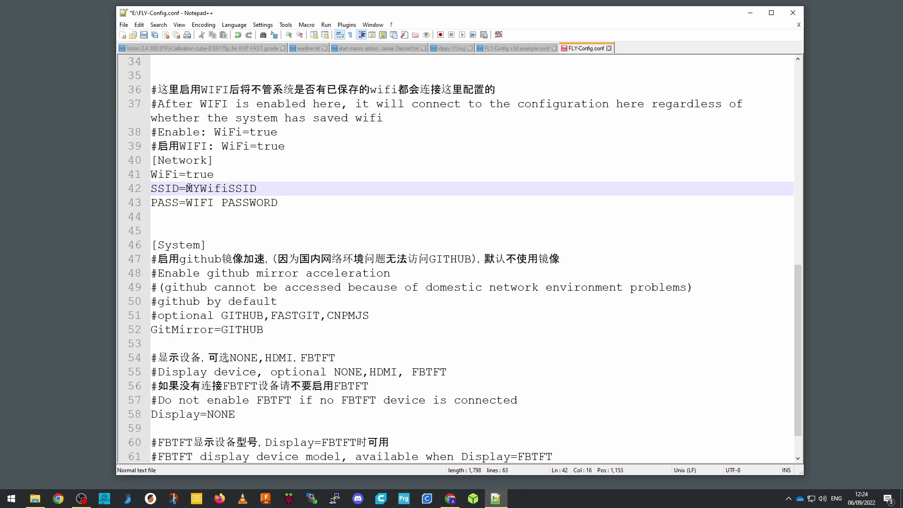
drag(185, 202, 278, 203)
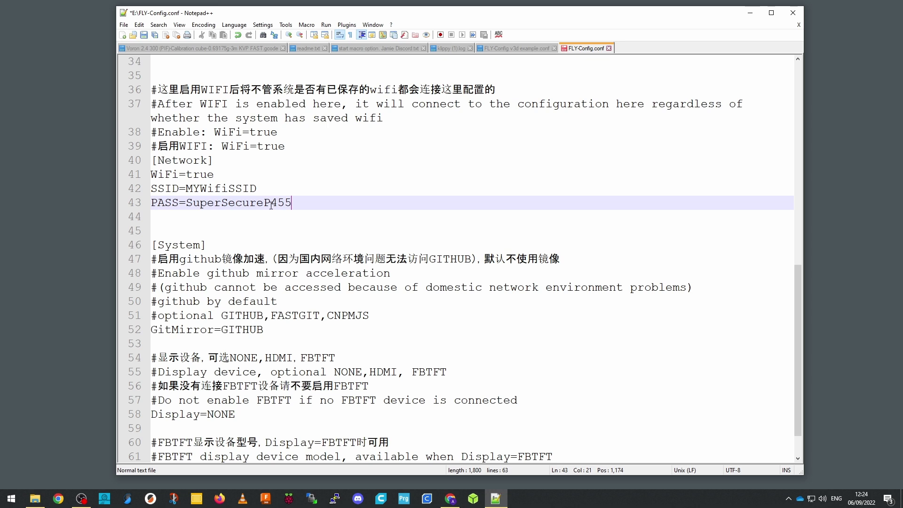
scroll(282, 263, down, 1)
click(287, 296)
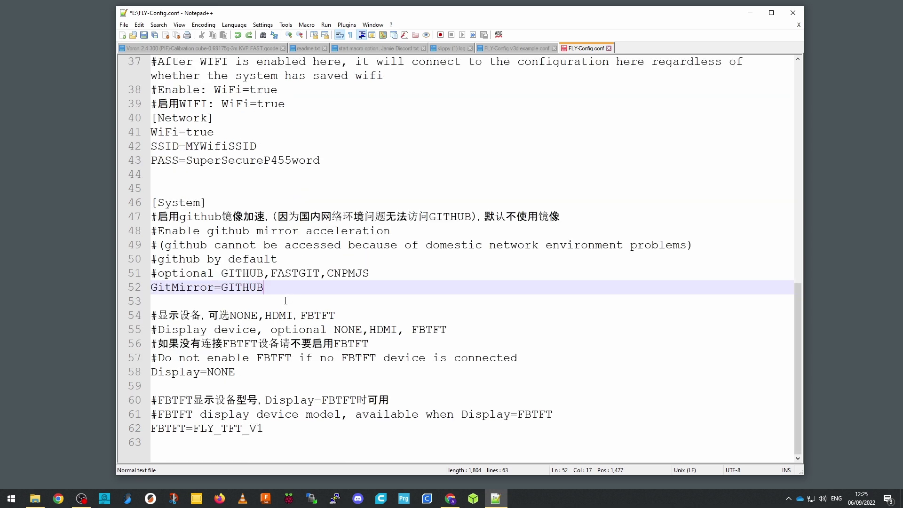
double_click(250, 287)
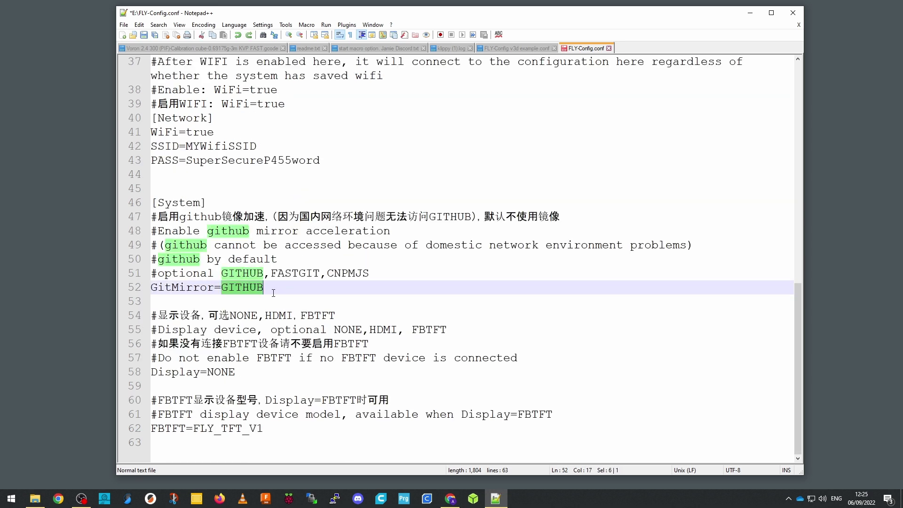
text(FAST)
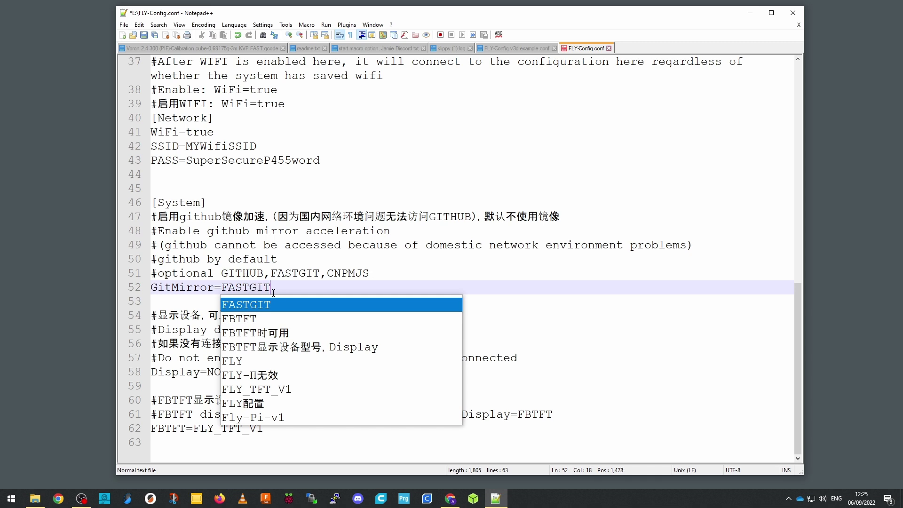
text(GIT)
key(Escape)
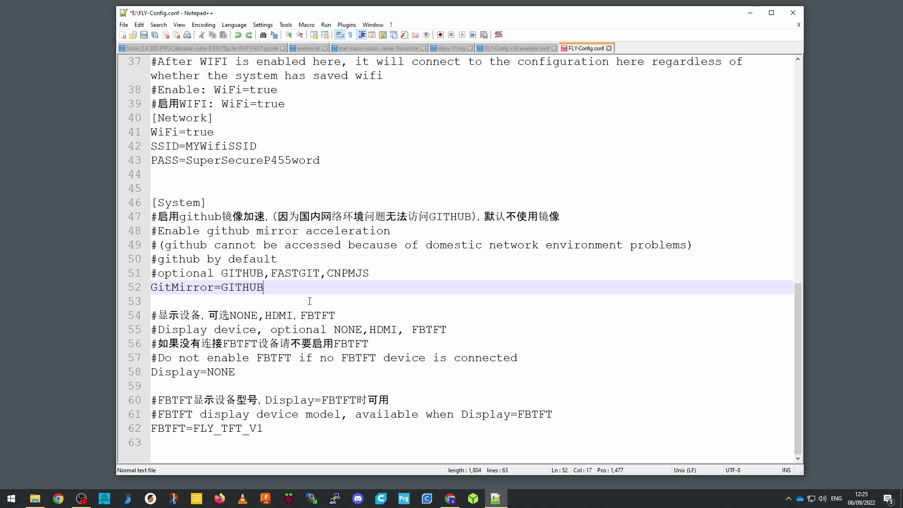
click(237, 373)
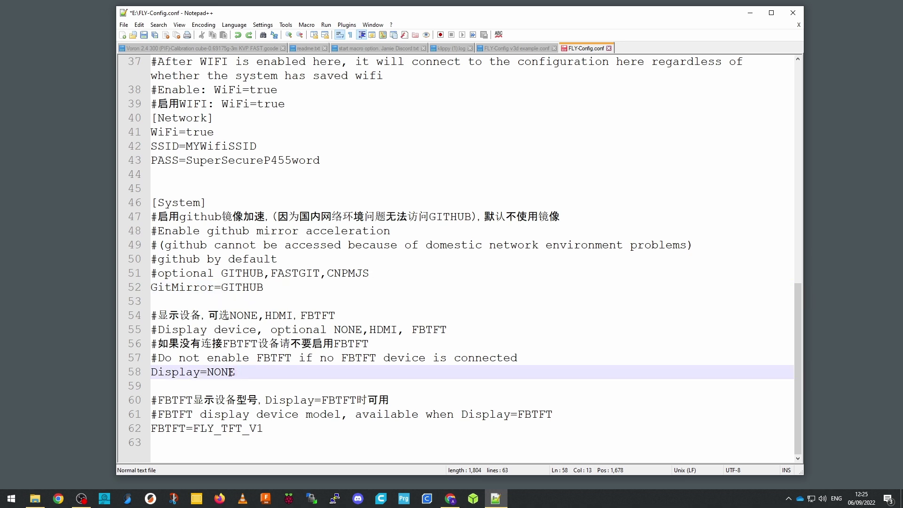
double_click(229, 373)
text(HDMI)
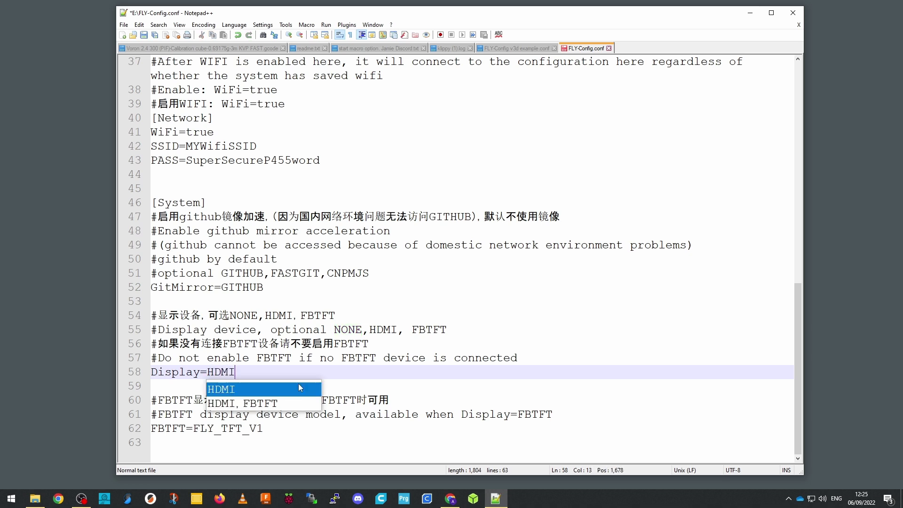
key(Escape)
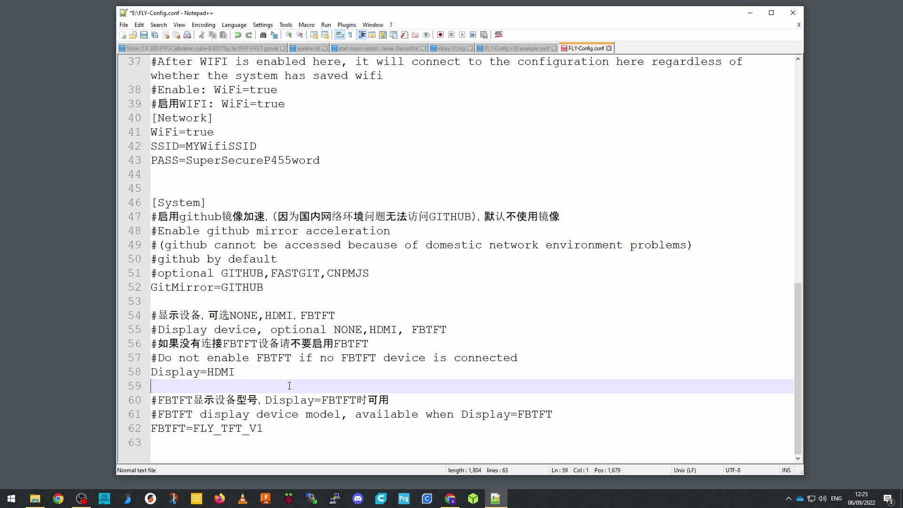
click(260, 377)
key(BackSpace)
key(BackSpace)
key(BackSpace)
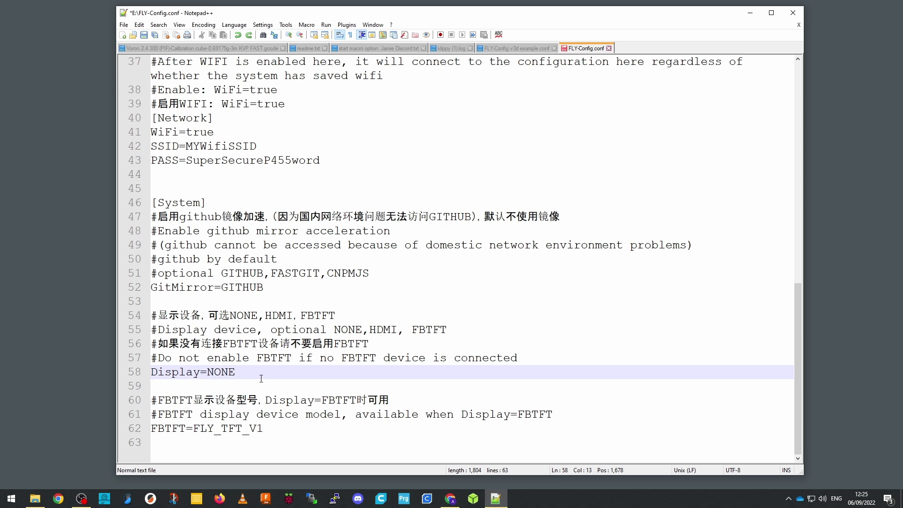
click(261, 383)
click(275, 429)
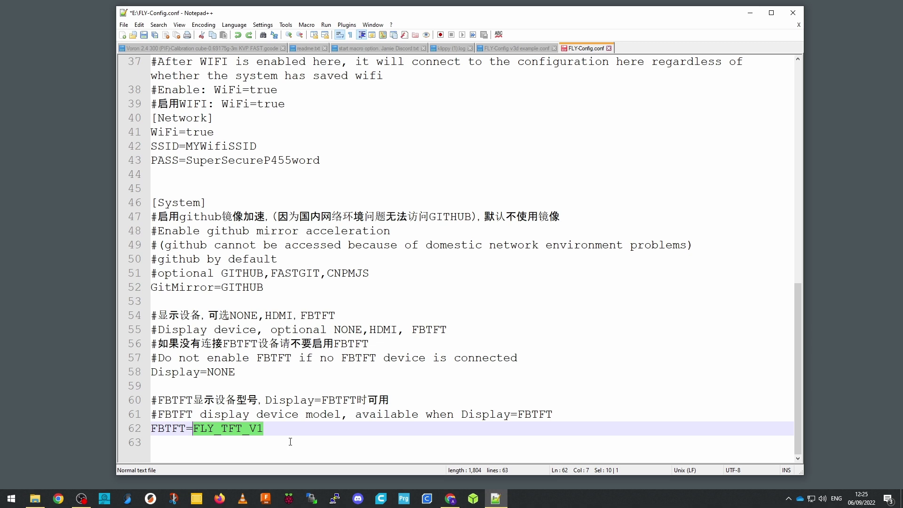
text(FB )
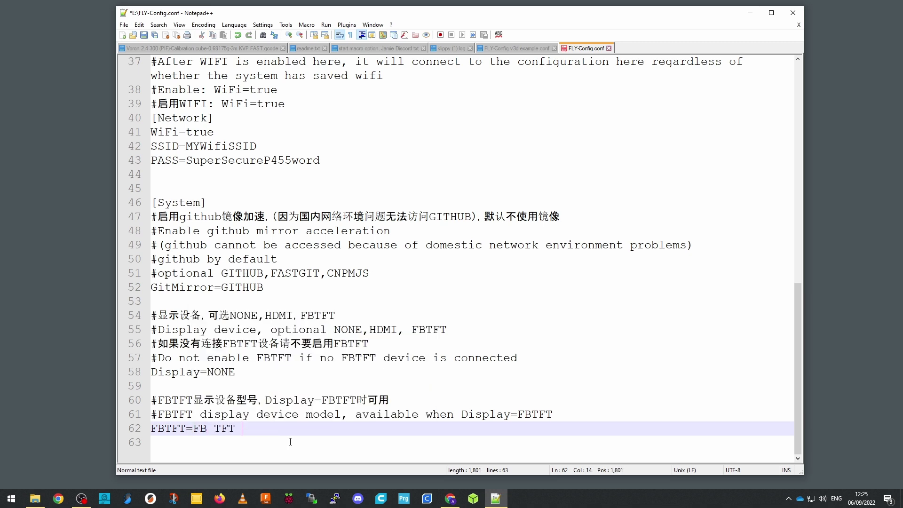
text(TFT model n)
click(290, 442)
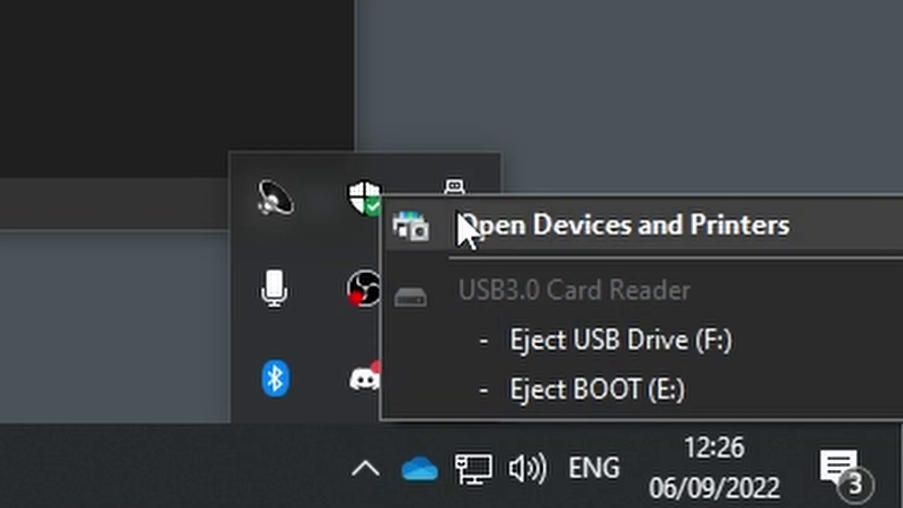
Eject BOOT (E:) from the Safely Remove Hardware menu
click(614, 388)
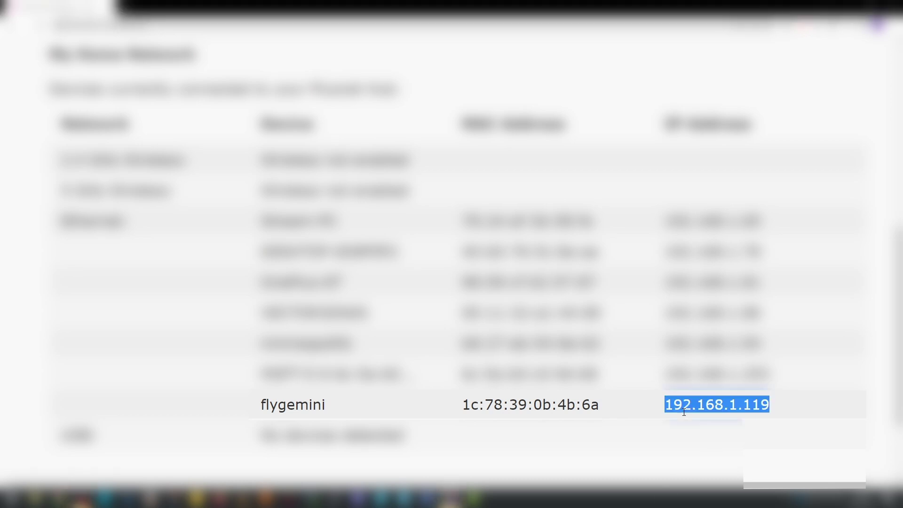
Copy the IP 192.168.1.119 listed next to flygemini
right_click(747, 408)
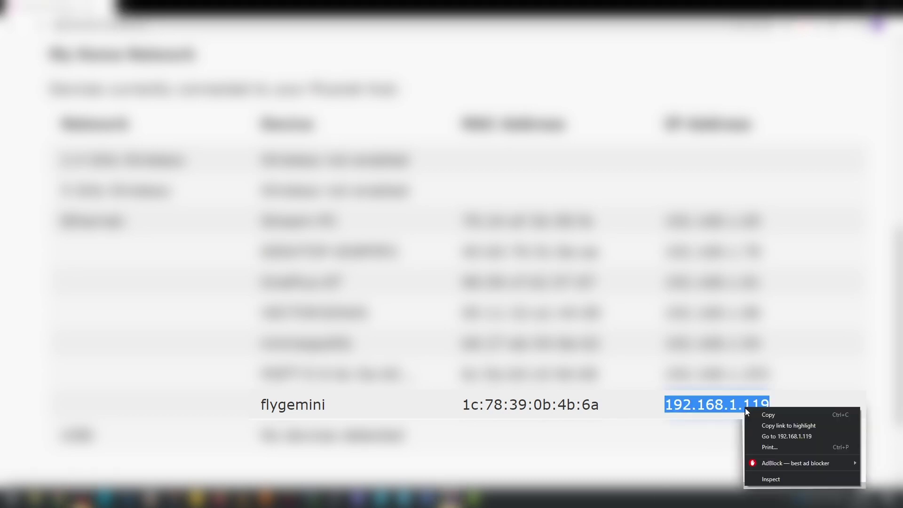
click(760, 431)
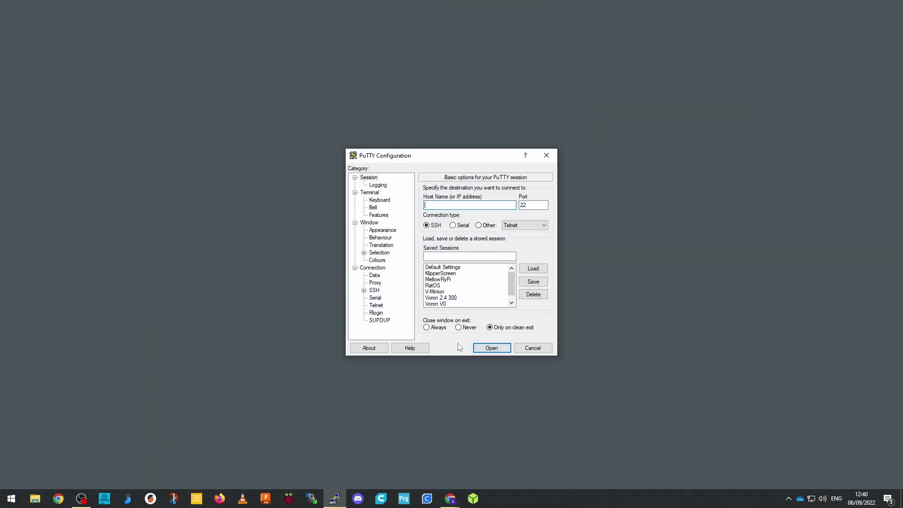
Open an SSH session to 192.168.1.119, accept the host key, and enter the login name
click(483, 246)
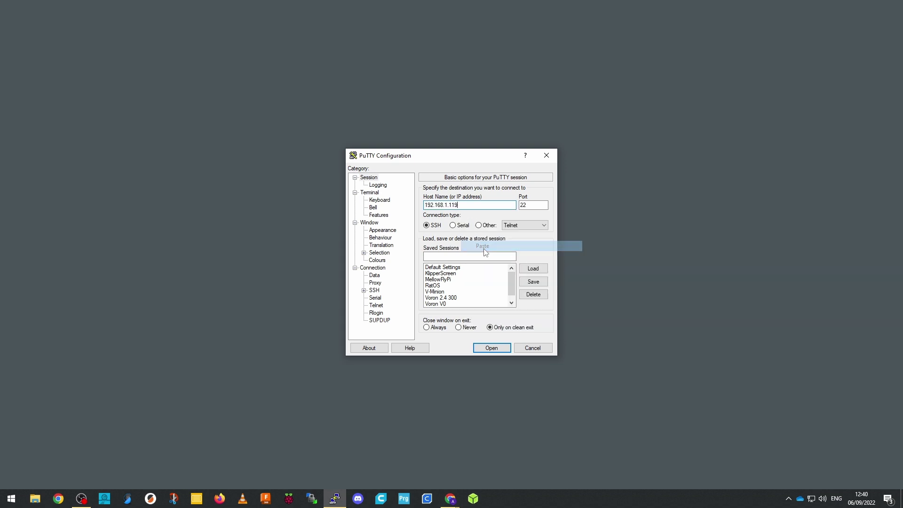
click(491, 349)
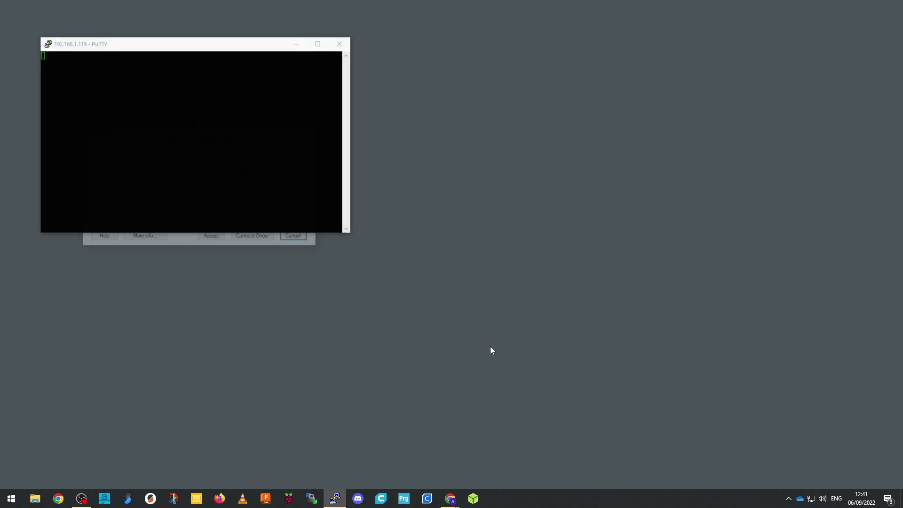
click(210, 239)
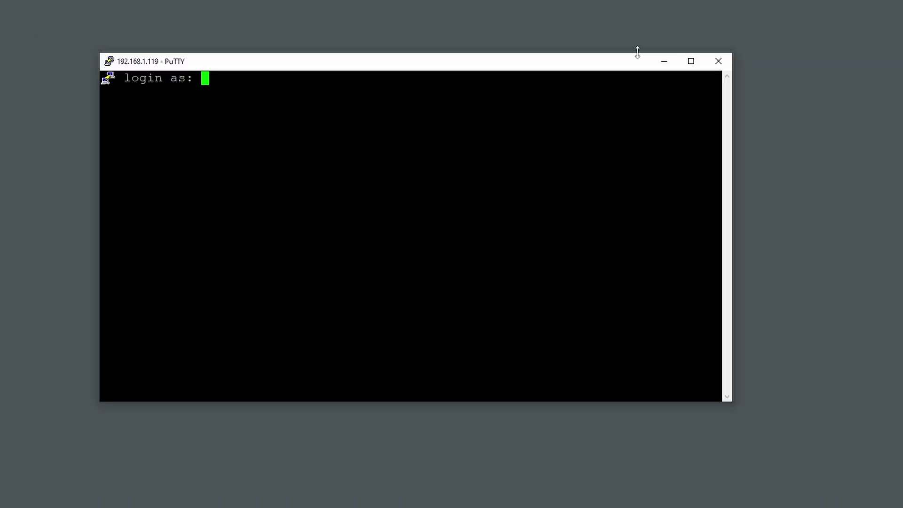
text(fly)
key(Return)
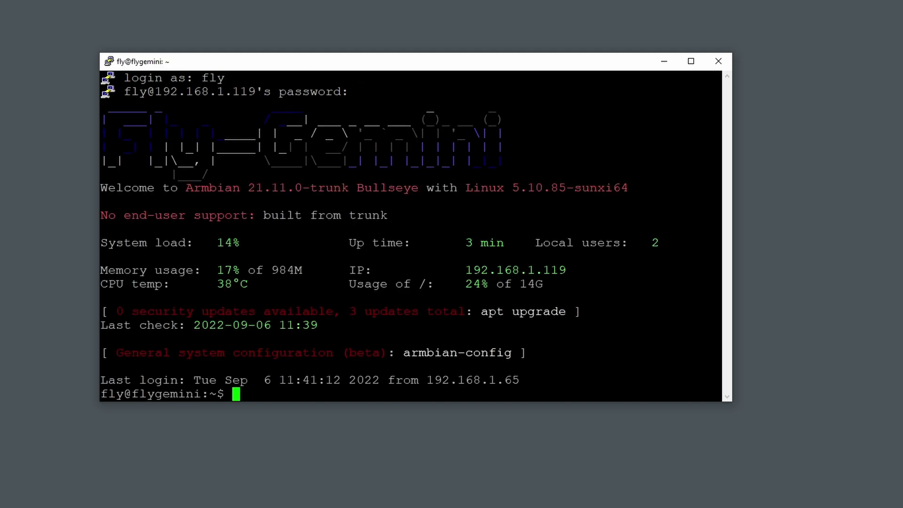
drag(482, 313, 558, 313)
Run sudo apt upgrade on the board and enter the sudo password
click(559, 313)
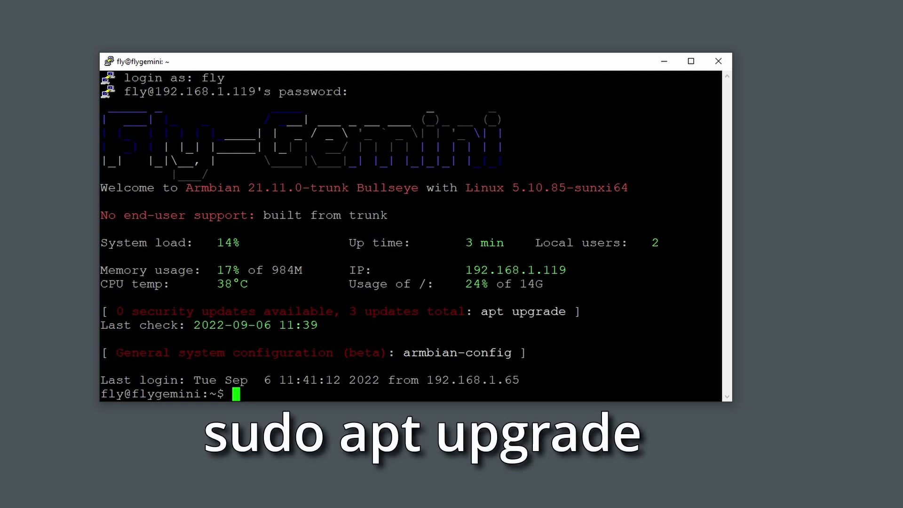
text(sudo apt)
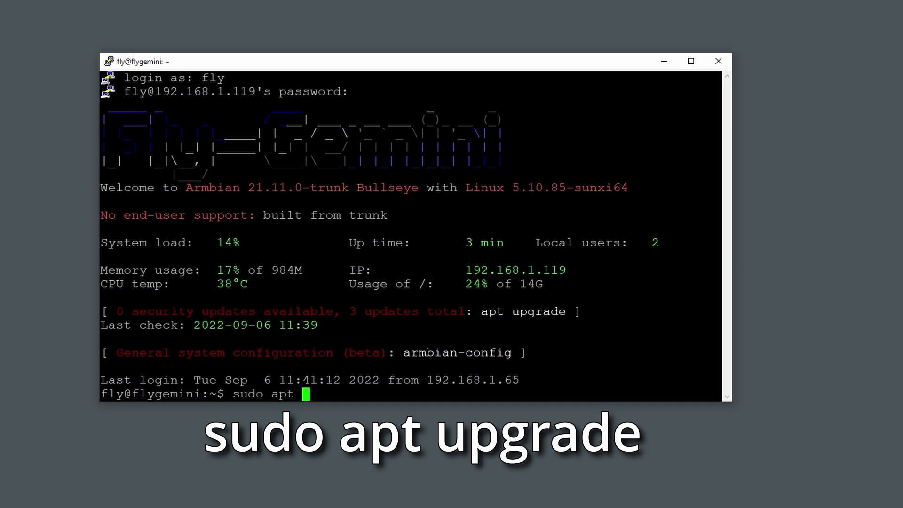
text( upgrade)
key(Return)
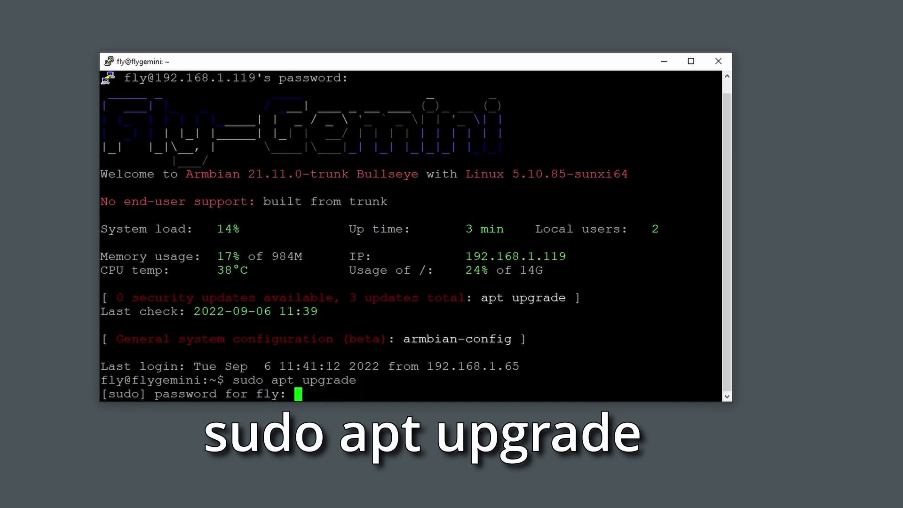
key(Return)
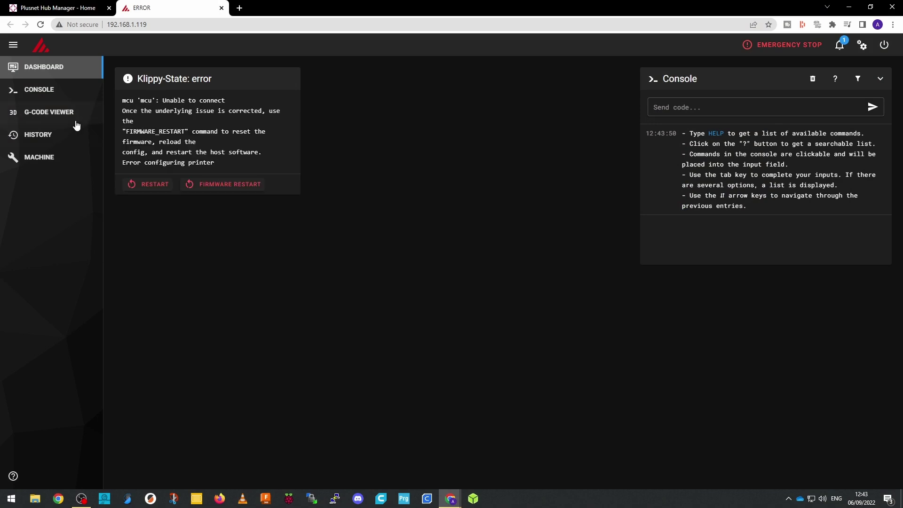
Open printer.cfg from Mainsail's Machine config files and review its corexy printer section
click(51, 158)
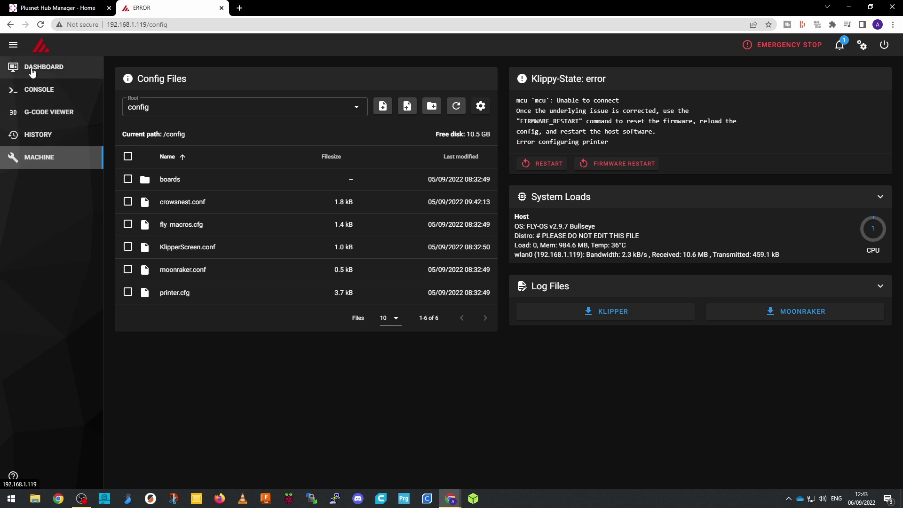
click(188, 294)
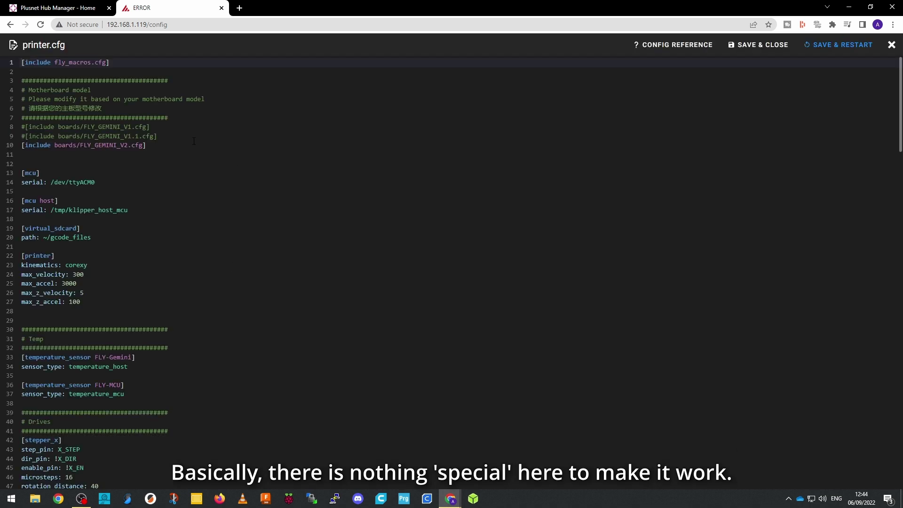
ctrl+scroll(194, 141, up, 5)
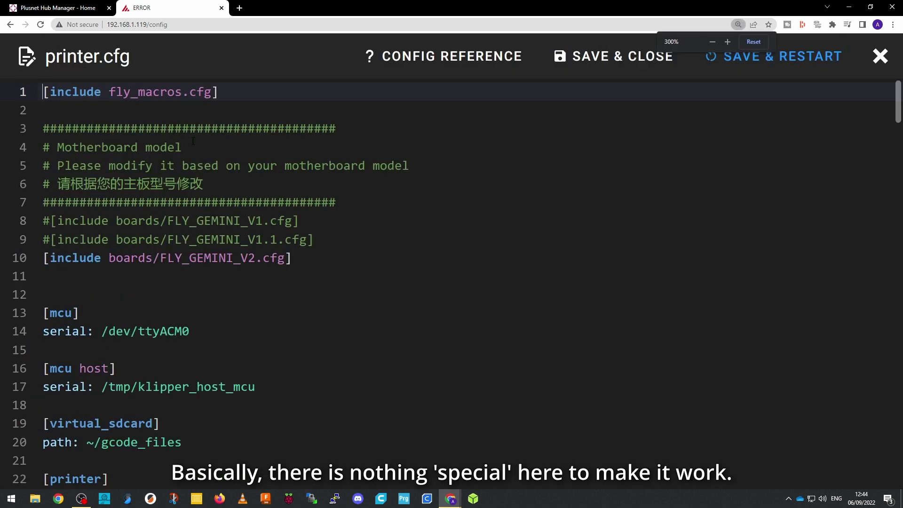
ctrl+scroll(200, 141, up, 2)
ctrl+scroll(205, 140, down, 2)
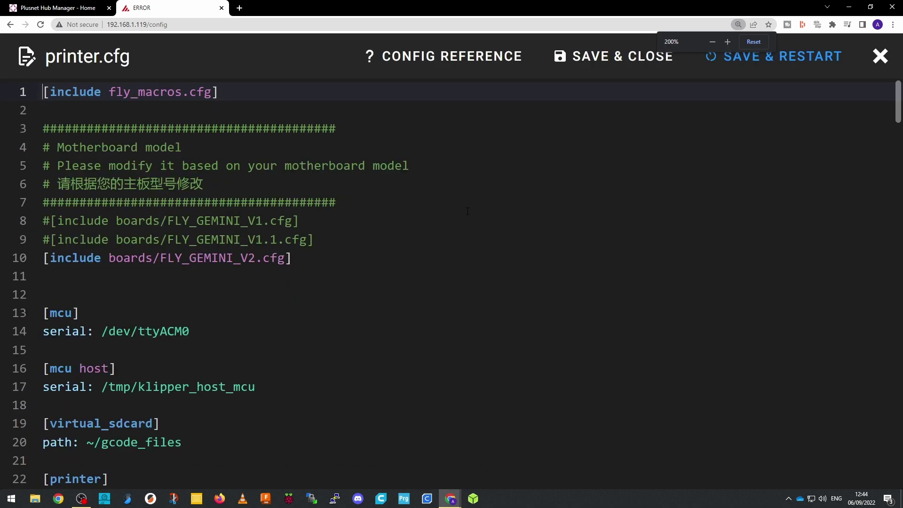
scroll(463, 196, down, 4)
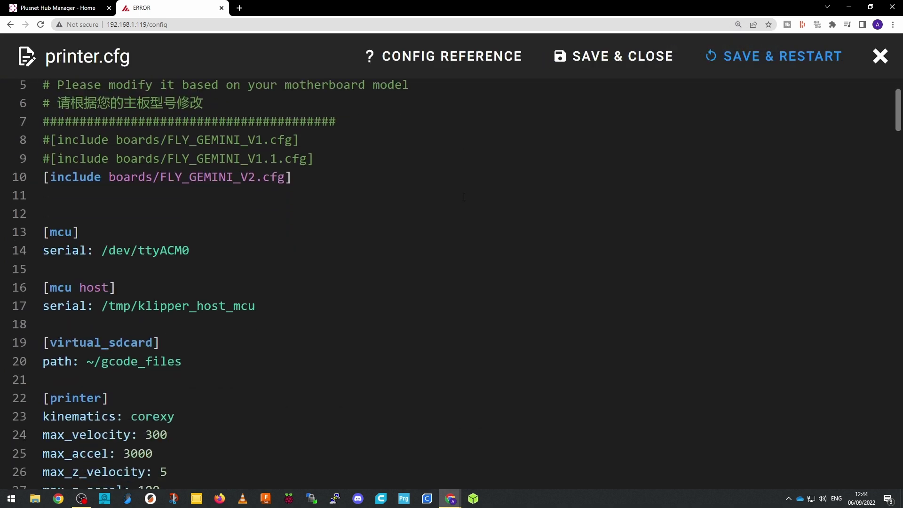
scroll(463, 197, down, 7)
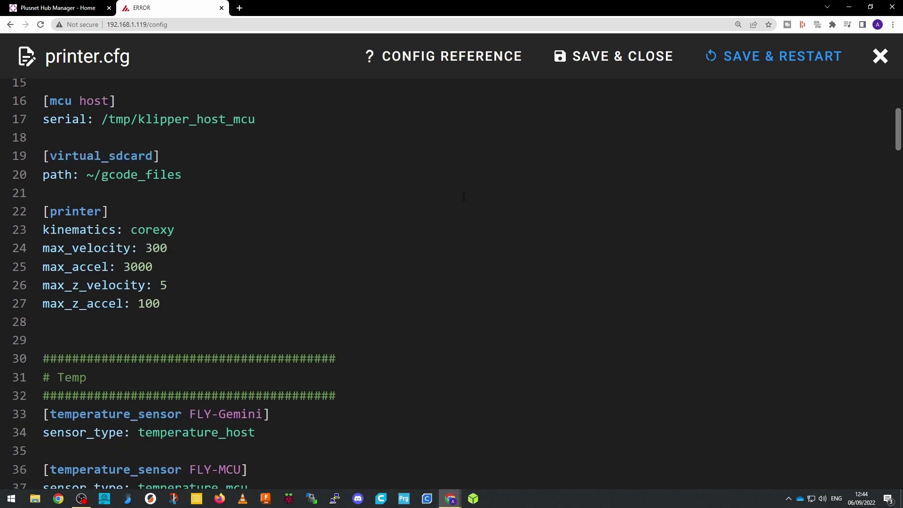